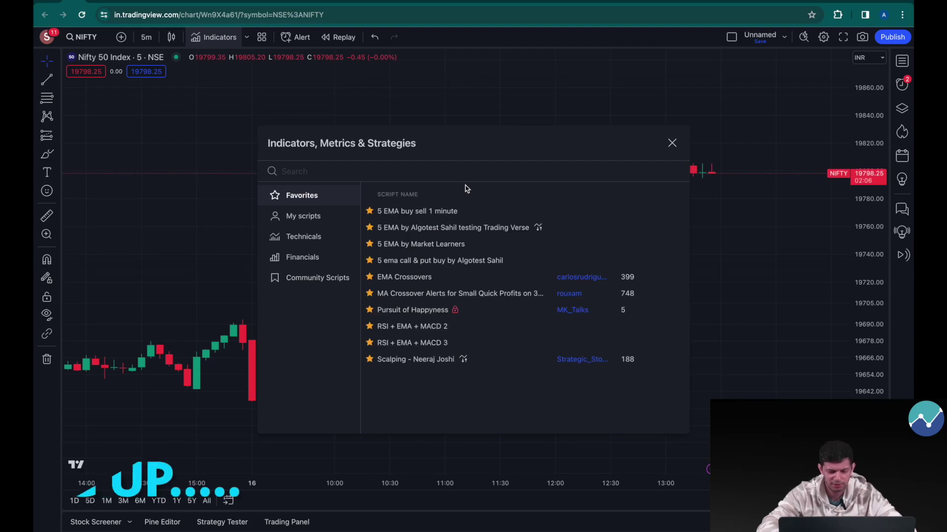
Step: Search TradingView's indicators for 'supertrend'
{"action": "type", "text": "supertrend"}
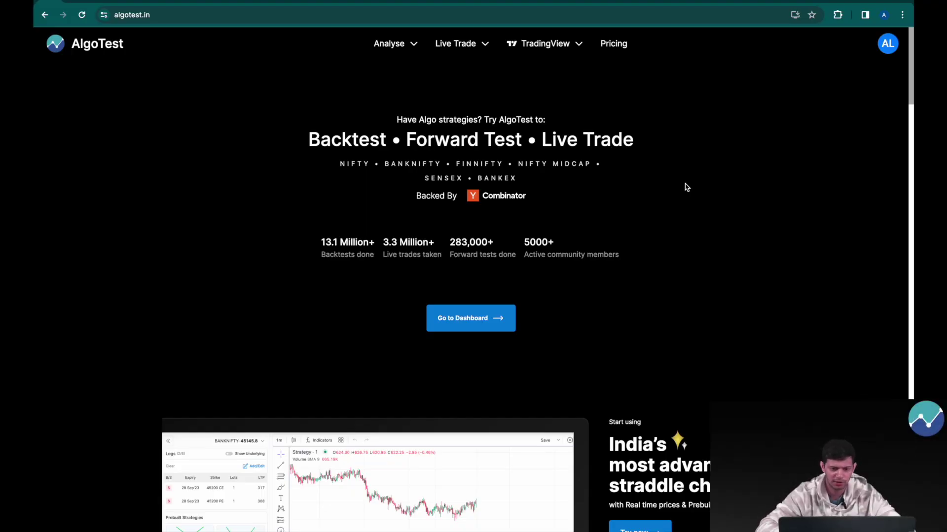
Step: From the dashboard's Signals page, start a new TradingView live-deployment signal and begin a new strategy
{"action": "left_click", "coordinate": [497, 323]}
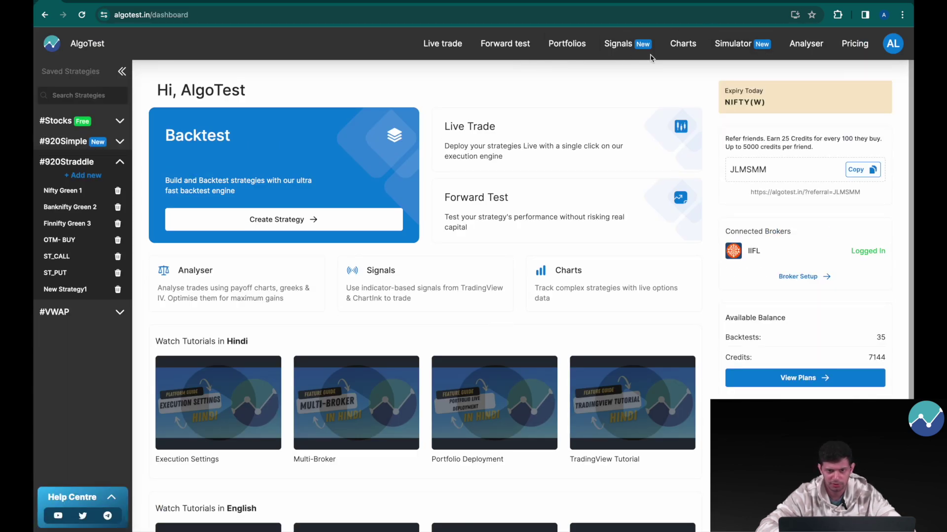
{"action": "left_click", "coordinate": [626, 47]}
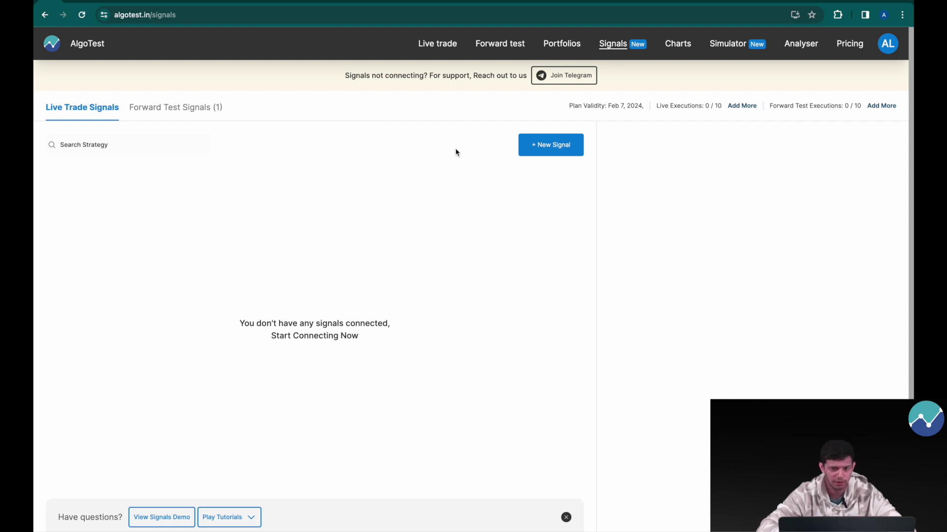
{"action": "left_click", "coordinate": [559, 149]}
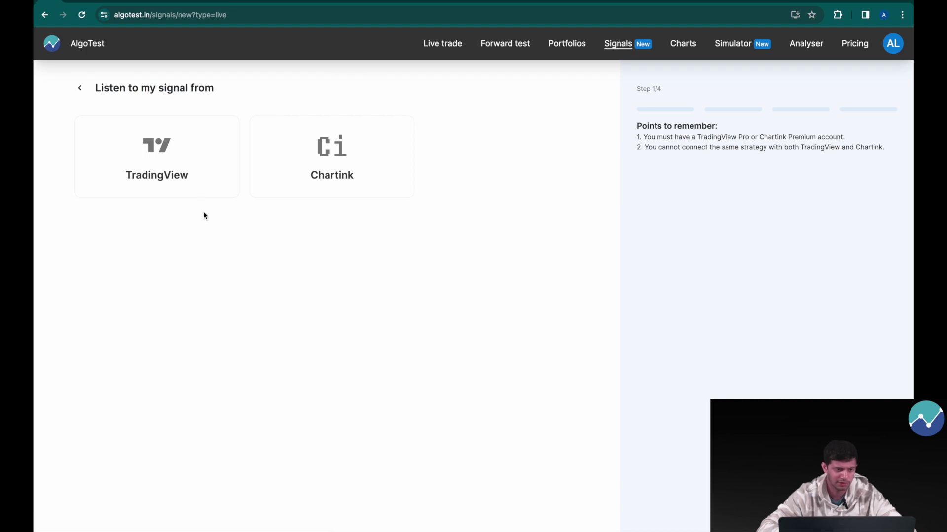
{"action": "left_click", "coordinate": [186, 165]}
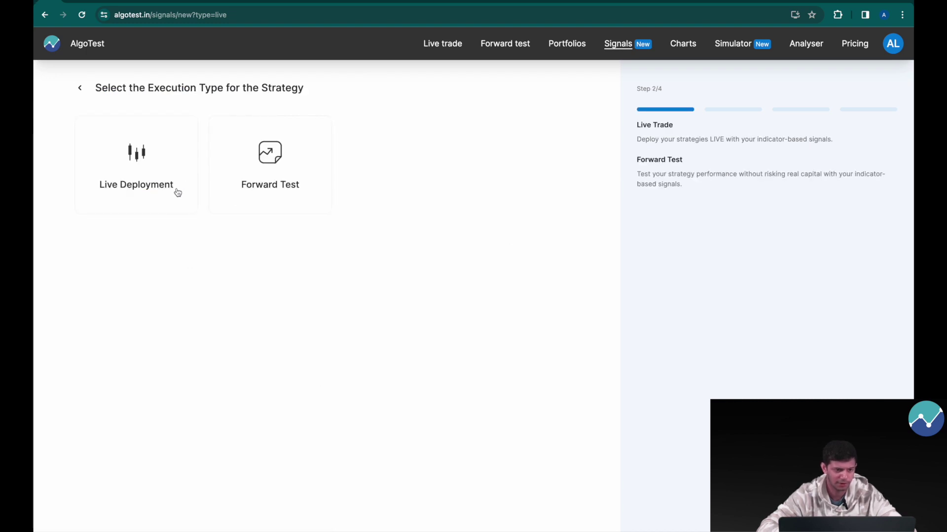
{"action": "left_click", "coordinate": [167, 166]}
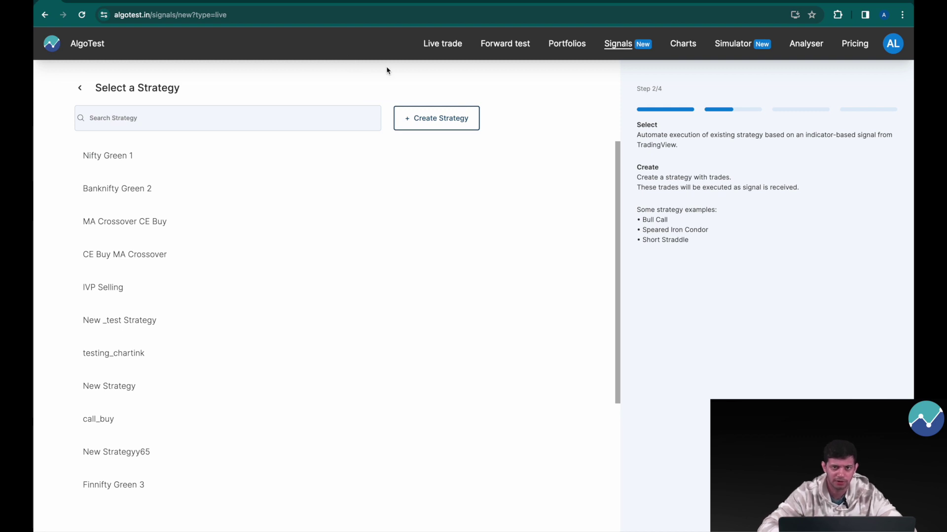
{"action": "left_click", "coordinate": [422, 123]}
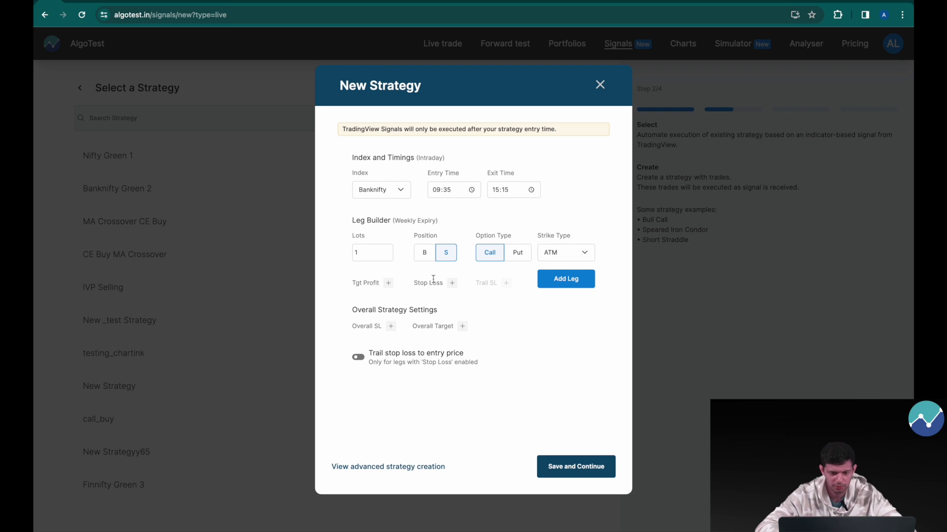
Step: In advanced view, add a Nifty buy leg with strike criteria Closest Premium 10
{"action": "left_click", "coordinate": [384, 468]}
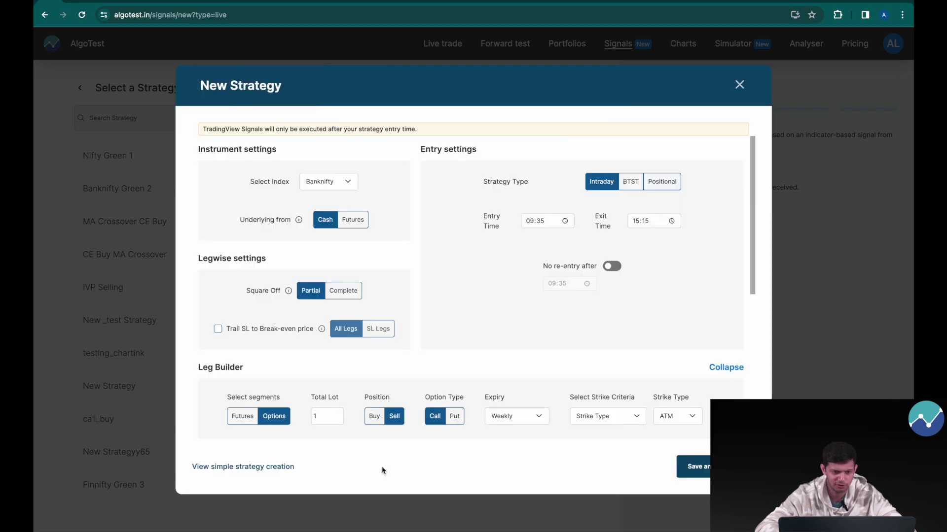
{"action": "left_click", "coordinate": [347, 183]}
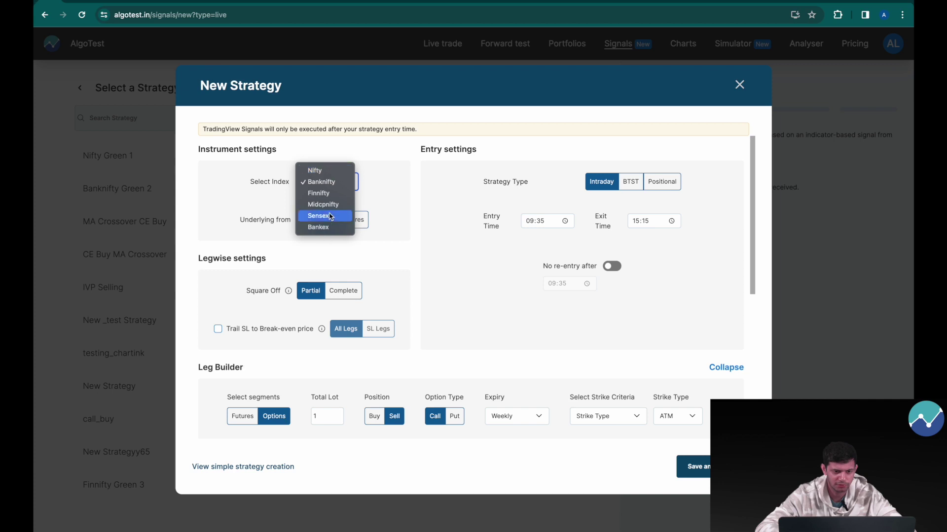
{"action": "left_click", "coordinate": [326, 171]}
{"action": "scroll", "coordinate": [532, 330], "scroll_direction": "down", "scroll_amount": 2}
{"action": "scroll", "coordinate": [533, 330], "scroll_direction": "down", "scroll_amount": 1}
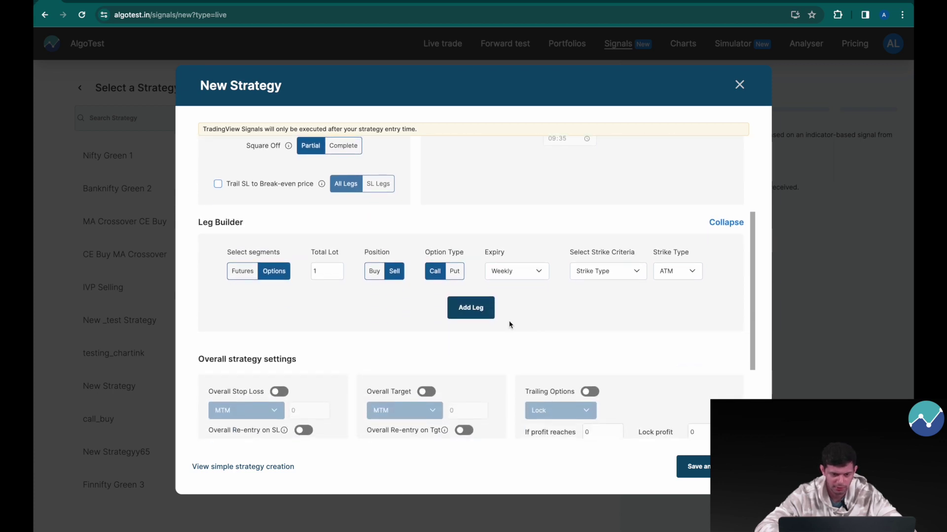
{"action": "left_click", "coordinate": [374, 272]}
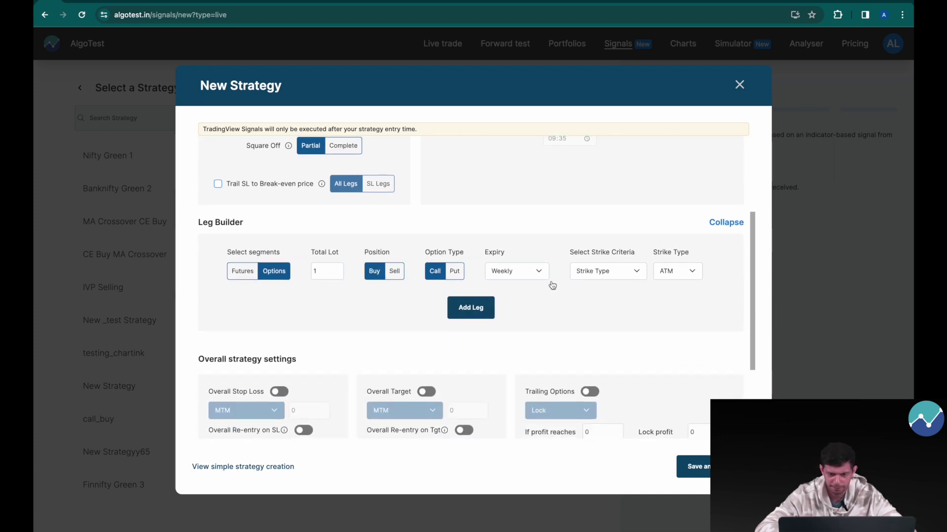
{"action": "left_click", "coordinate": [625, 275]}
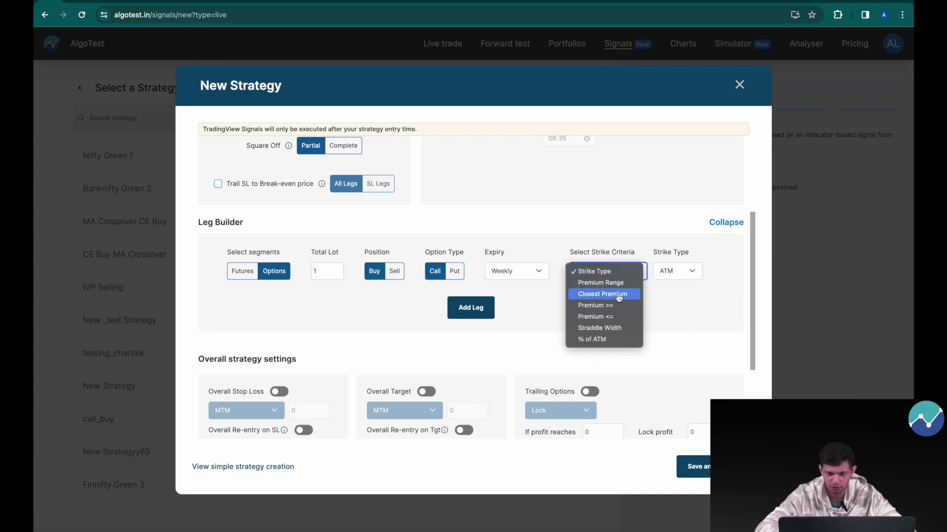
{"action": "left_click", "coordinate": [602, 294]}
{"action": "left_click", "coordinate": [676, 271]}
{"action": "key", "text": "BackSpace"}
{"action": "type", "text": "1"}
{"action": "left_click", "coordinate": [669, 292]}
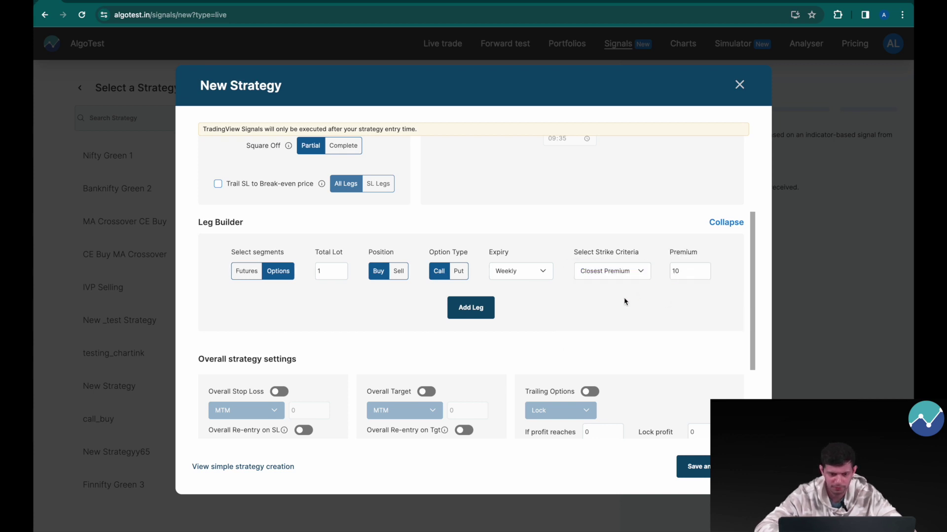
{"action": "left_click", "coordinate": [462, 315]}
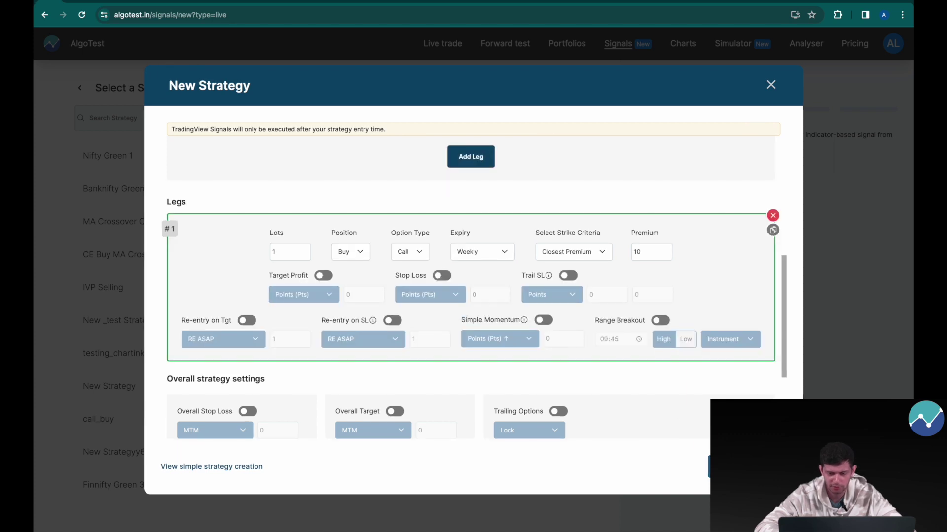
Step: Save the strategy under the name 'CE Buy'
{"action": "left_click", "coordinate": [720, 467]}
{"action": "double_click", "coordinate": [479, 292]}
{"action": "key", "text": "ctrl+a"}
{"action": "type", "text": "CE Buy"}
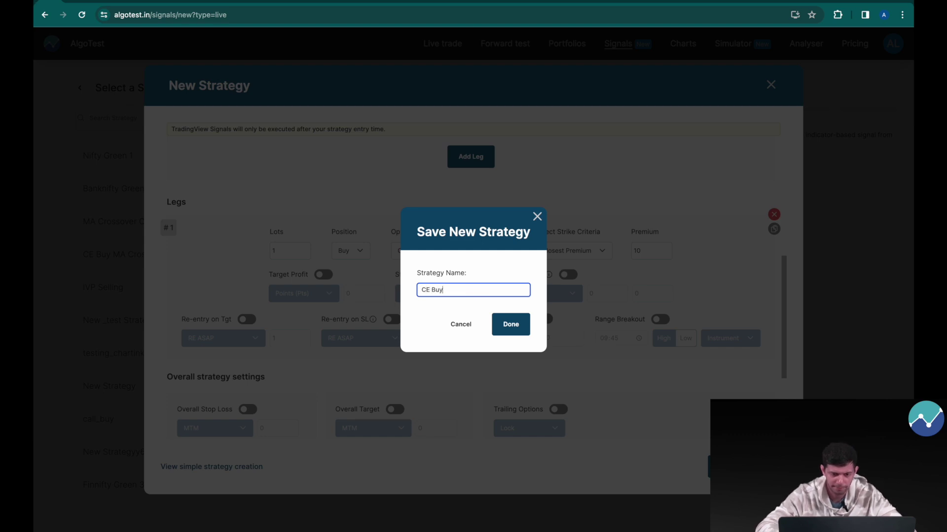
{"action": "key", "text": "Return"}
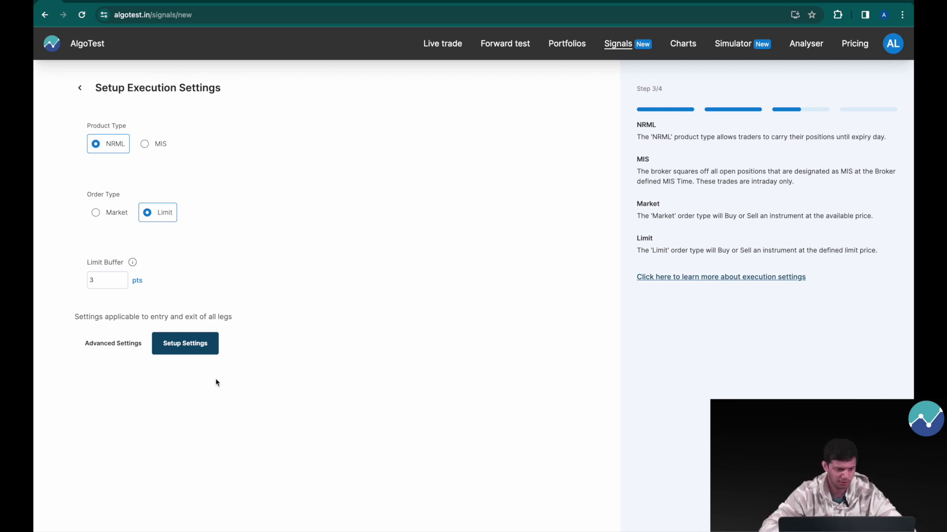
Step: Accept the execution settings and save the entry alert named 'CE Buy'
{"action": "left_click", "coordinate": [198, 350]}
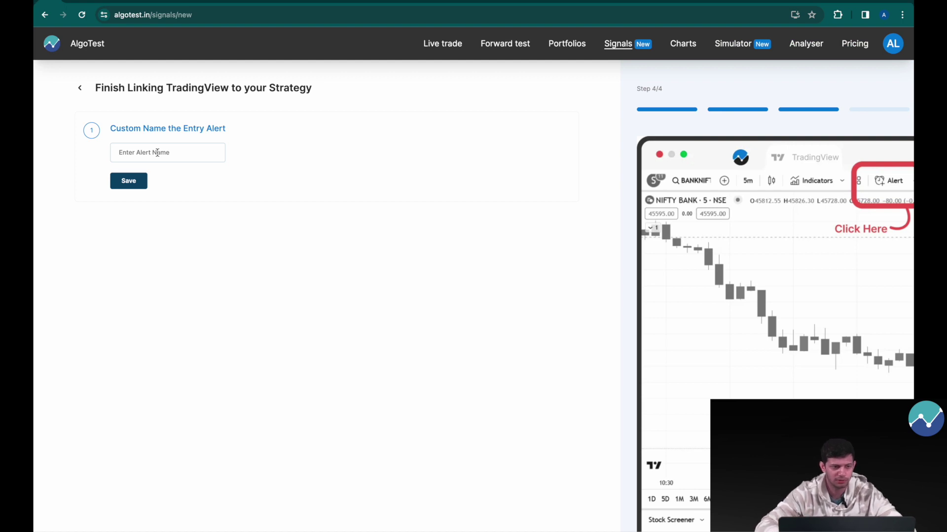
{"action": "left_click", "coordinate": [157, 152]}
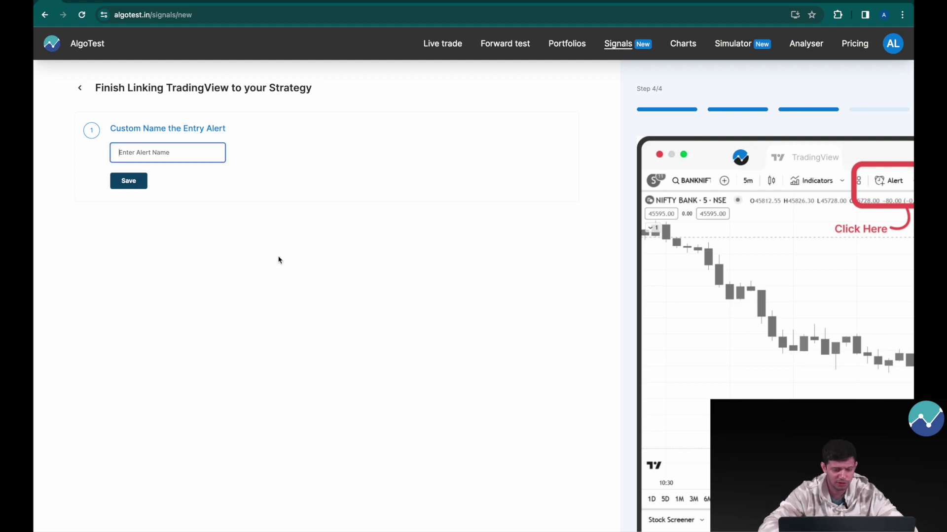
{"action": "type", "text": "CE Buy"}
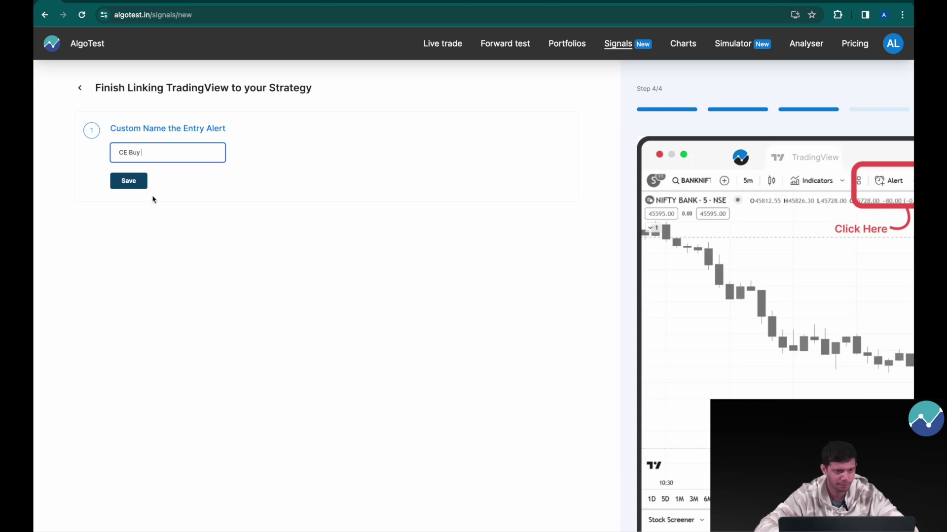
{"action": "left_click", "coordinate": [134, 184]}
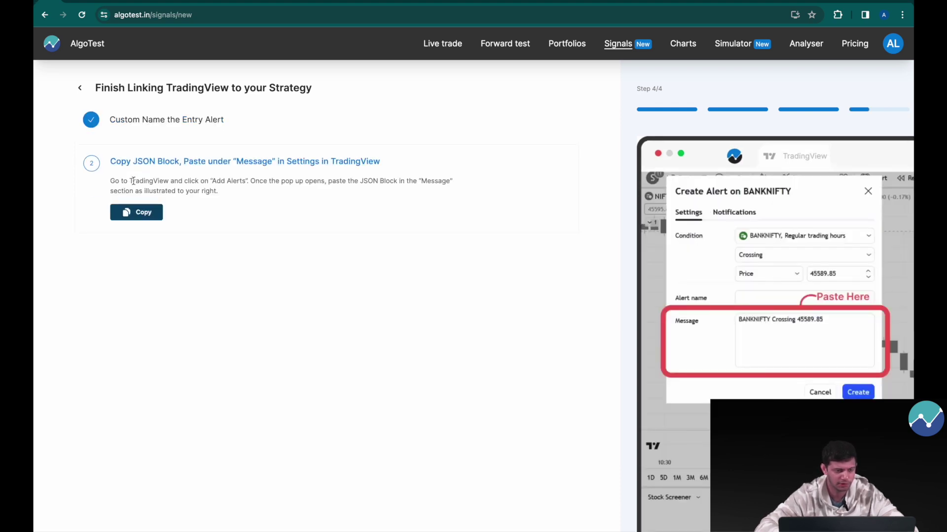
{"action": "left_click", "coordinate": [82, 1]}
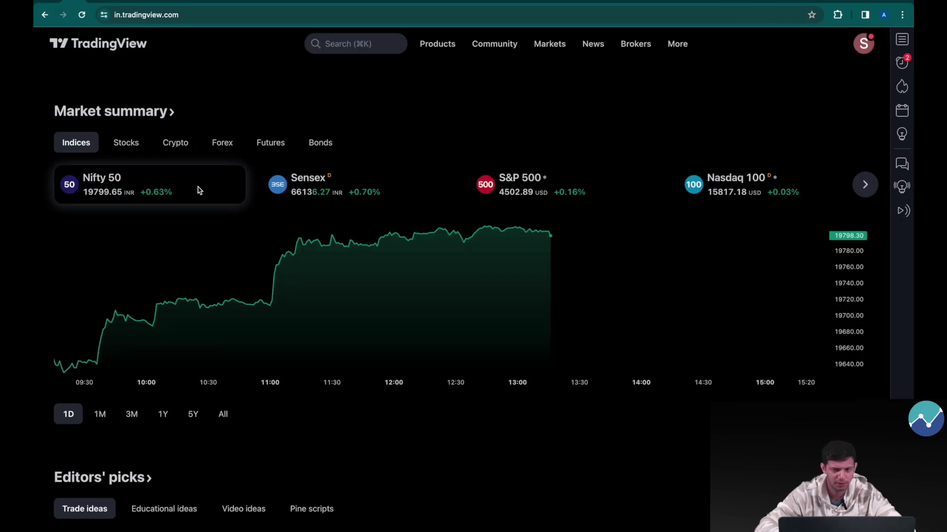
Step: Open the NIFTY 50 index chart and adjust it to show recent candles
{"action": "left_click", "coordinate": [394, 50]}
{"action": "type", "text": "nifty 50"}
{"action": "left_click", "coordinate": [377, 140]}
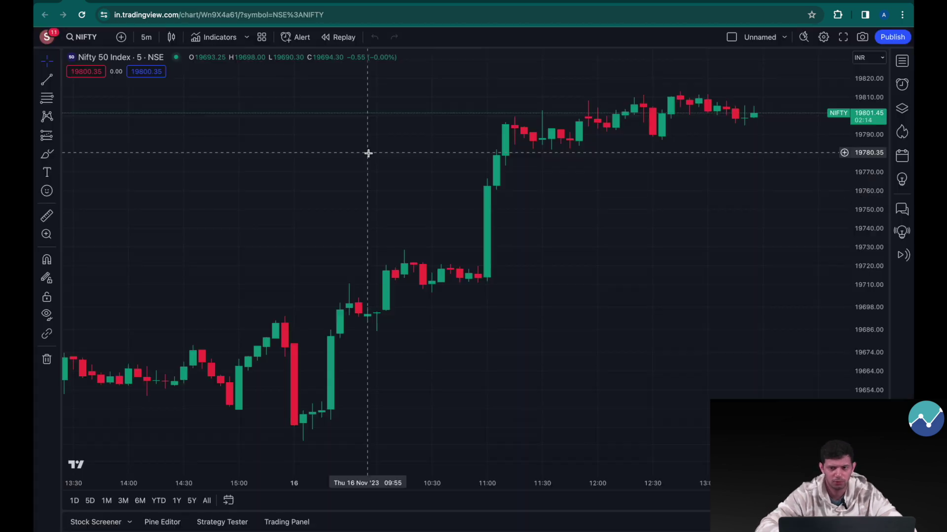
{"action": "left_click_drag", "start_coordinate": [804, 111], "coordinate": [747, 237]}
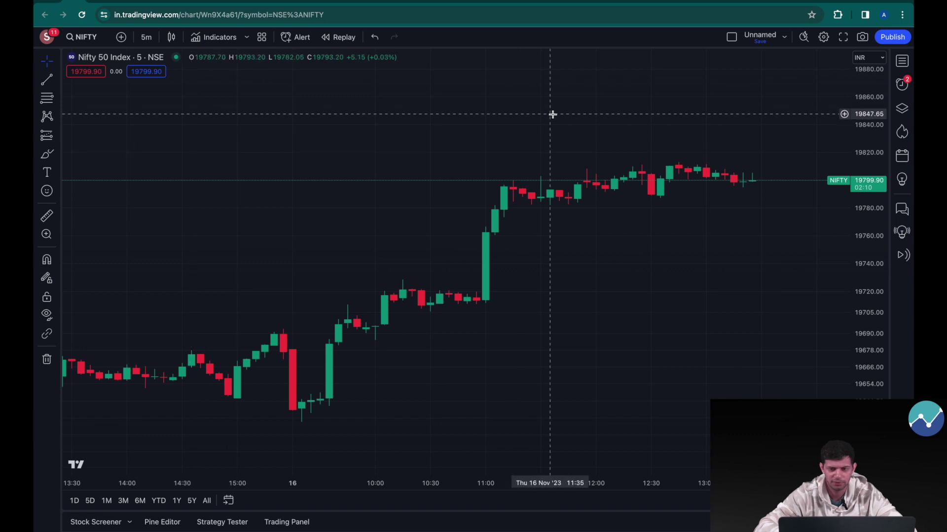
{"action": "left_click_drag", "start_coordinate": [689, 114], "coordinate": [640, 105]}
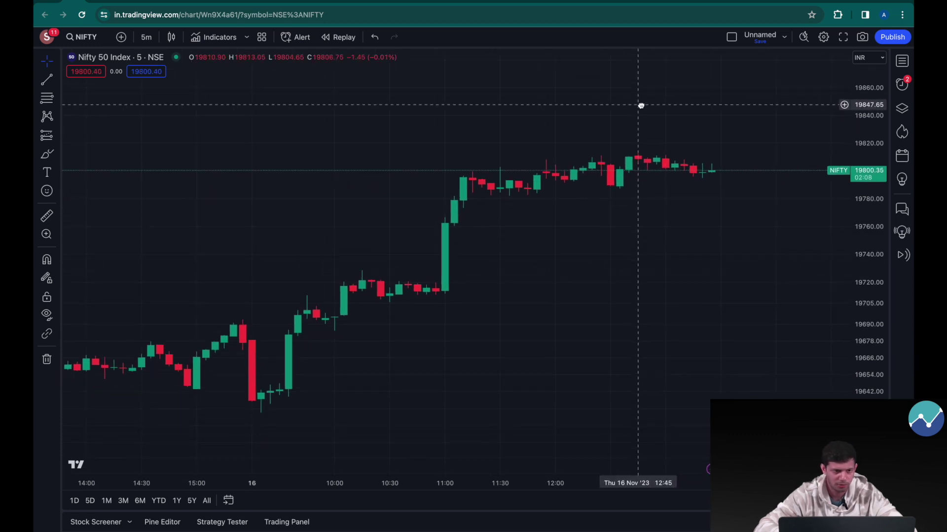
Step: Add the everget SuperTrend indicator to the NIFTY chart and view its signals
{"action": "left_click", "coordinate": [216, 43]}
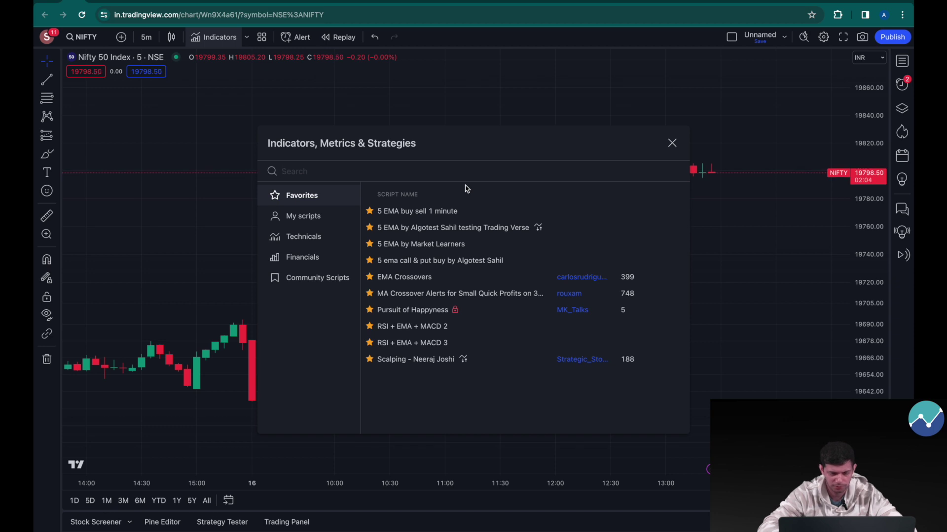
{"action": "type", "text": "supertrend"}
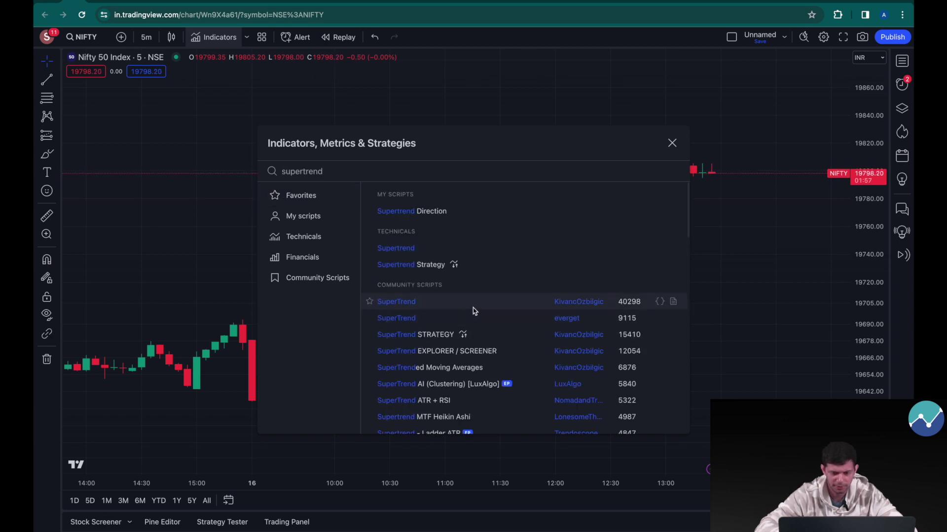
{"action": "left_click", "coordinate": [534, 322]}
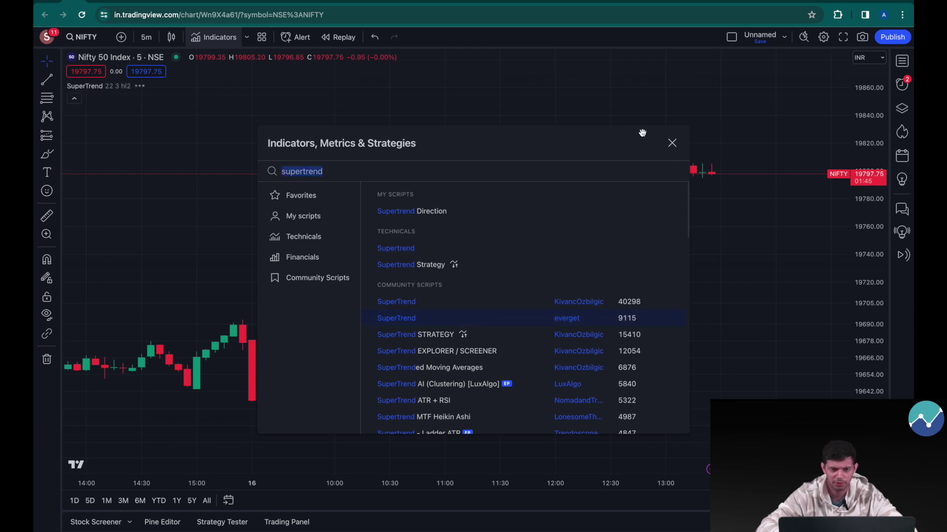
{"action": "left_click", "coordinate": [672, 143]}
{"action": "scroll", "coordinate": [556, 395], "scroll_direction": "up", "scroll_amount": 2}
{"action": "left_click_drag", "start_coordinate": [556, 395], "coordinate": [712, 302]}
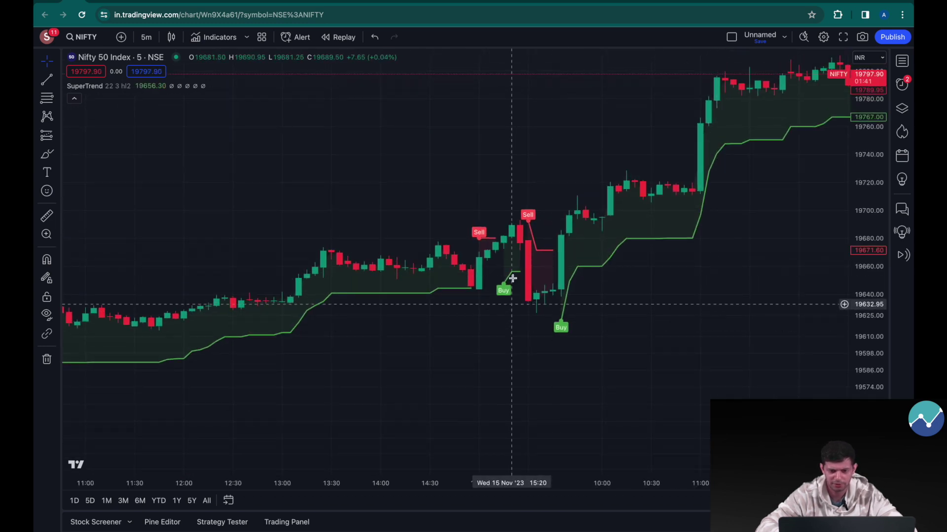
{"action": "scroll", "coordinate": [629, 330], "scroll_direction": "right", "scroll_amount": 5}
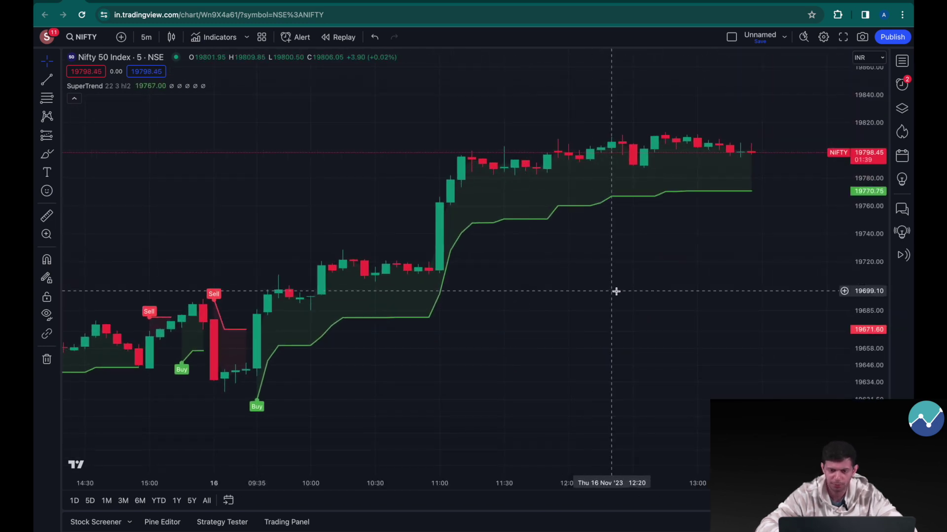
{"action": "scroll", "coordinate": [616, 292], "scroll_direction": "right", "scroll_amount": 1}
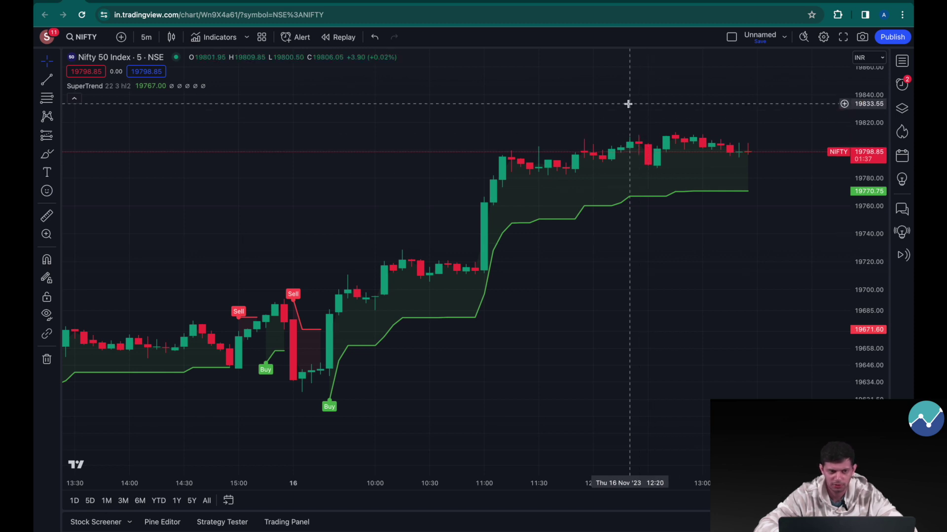
Step: Copy the entry alert's JSON block from AlgoTest
{"action": "left_click", "coordinate": [88, 2]}
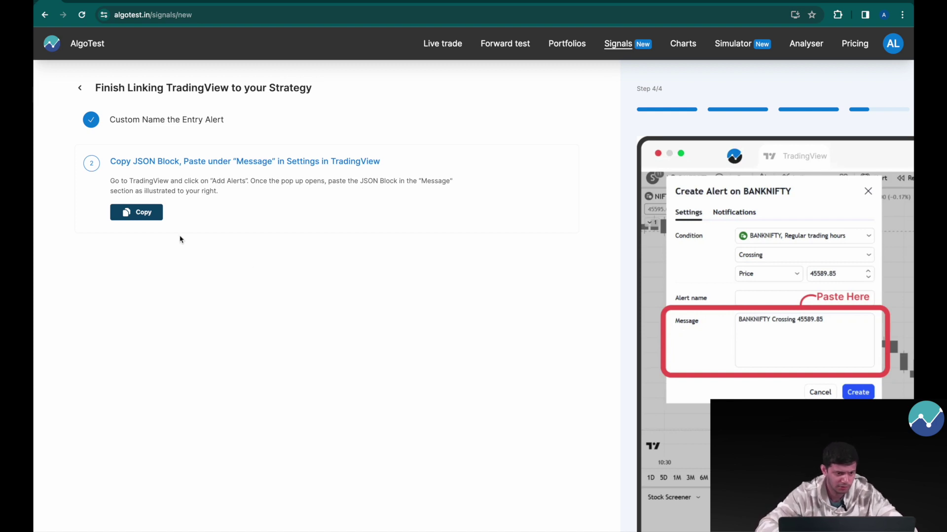
{"action": "left_click", "coordinate": [150, 212]}
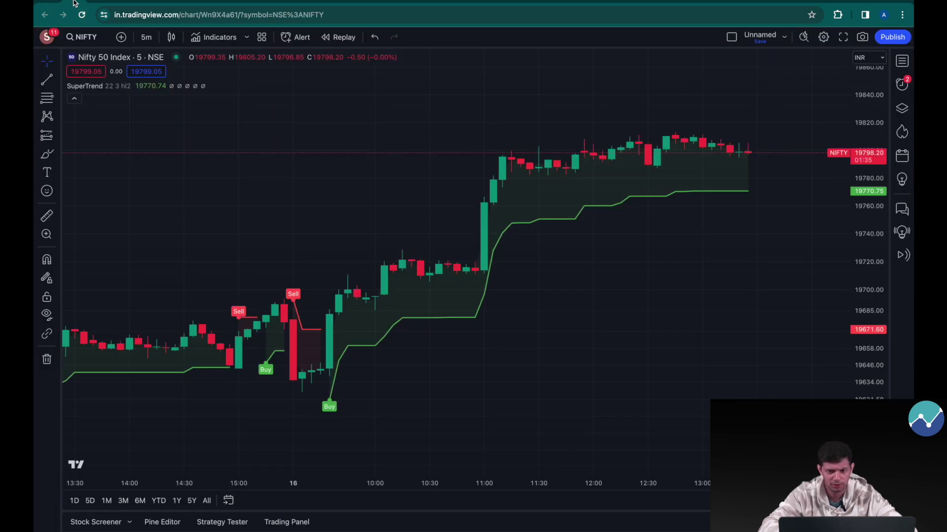
{"action": "left_click", "coordinate": [78, 2]}
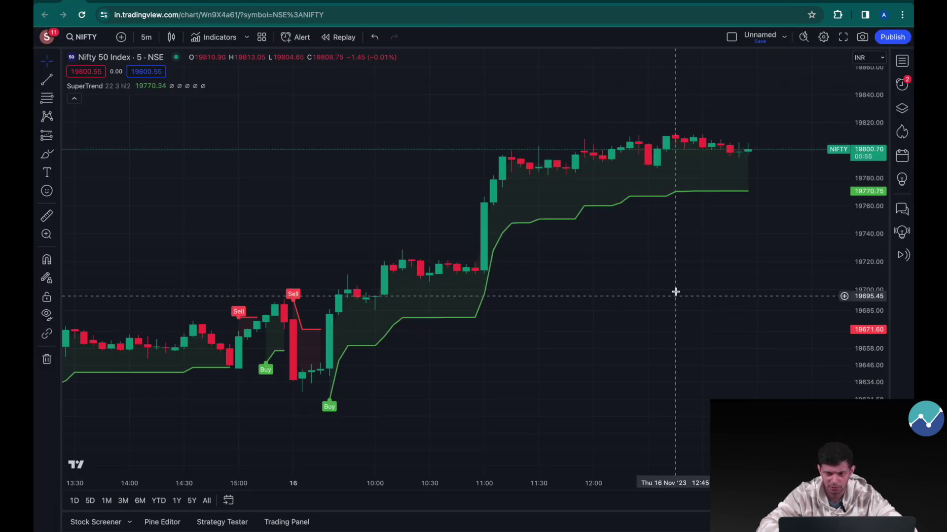
Step: Create a NIFTY alert on the SuperTrend indicator, firing once per bar close
{"action": "right_click", "coordinate": [671, 265]}
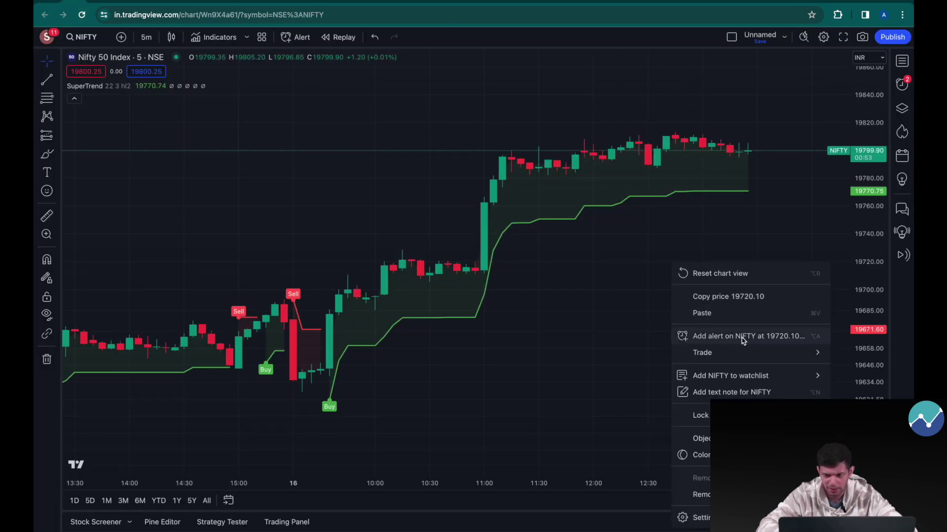
{"action": "left_click", "coordinate": [741, 337]}
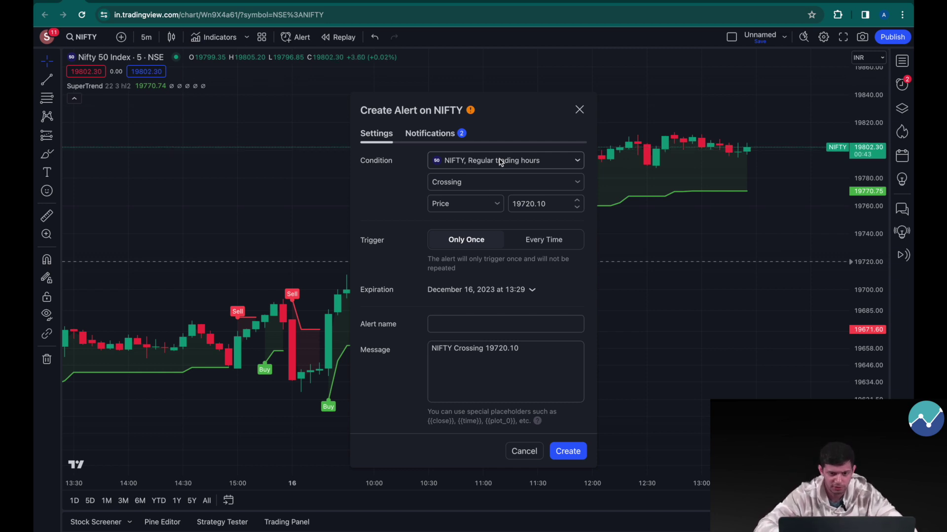
{"action": "left_click", "coordinate": [501, 162]}
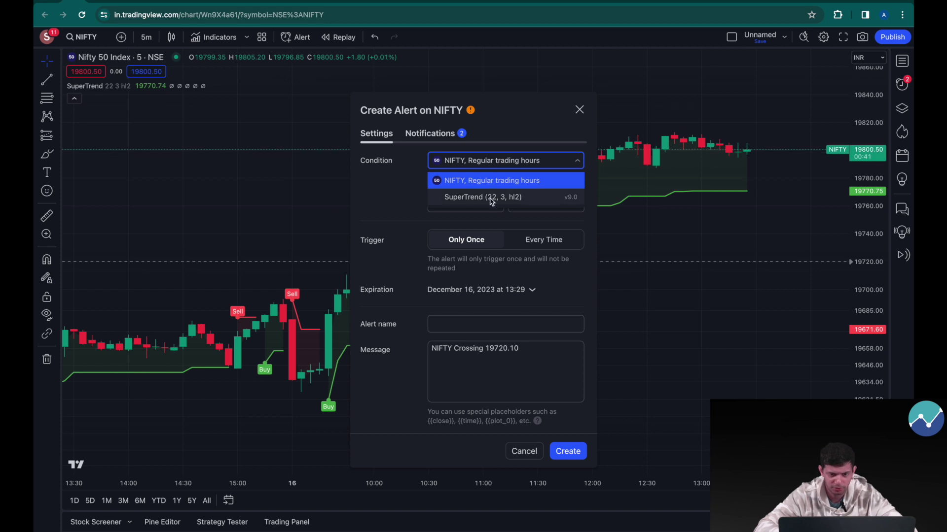
{"action": "left_click", "coordinate": [491, 200]}
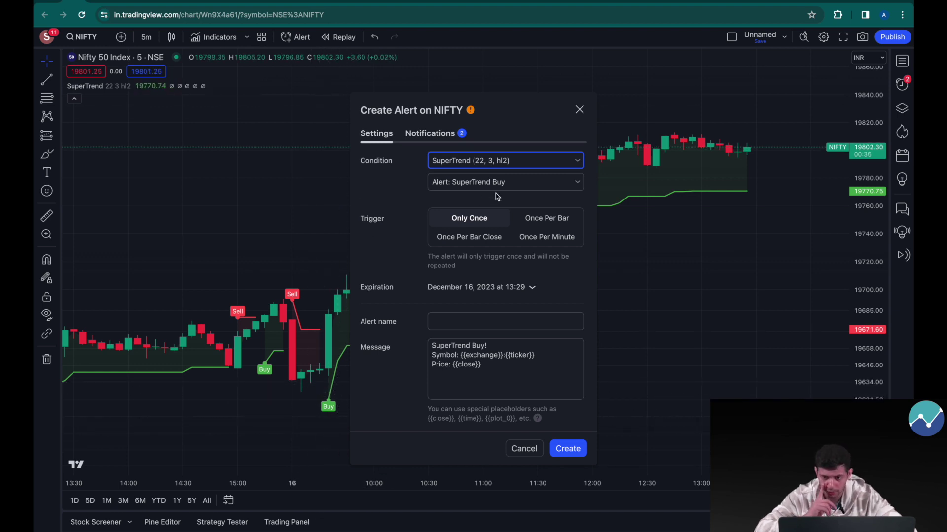
{"action": "left_click", "coordinate": [484, 237]}
Step: Replace the alert message with the entry JSON and name the alert 'CE Buy'
{"action": "left_click", "coordinate": [491, 367]}
{"action": "key", "text": "ctrl+a"}
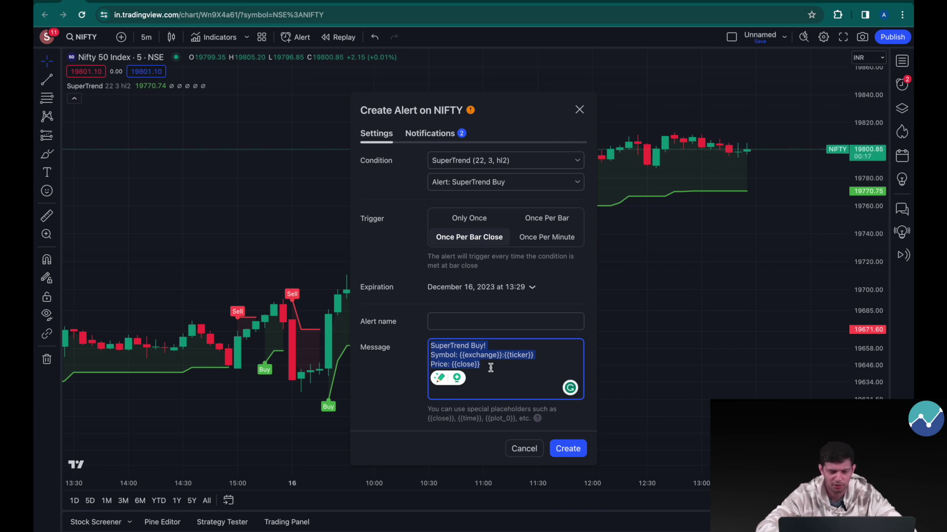
{"action": "key", "text": "ctrl+v"}
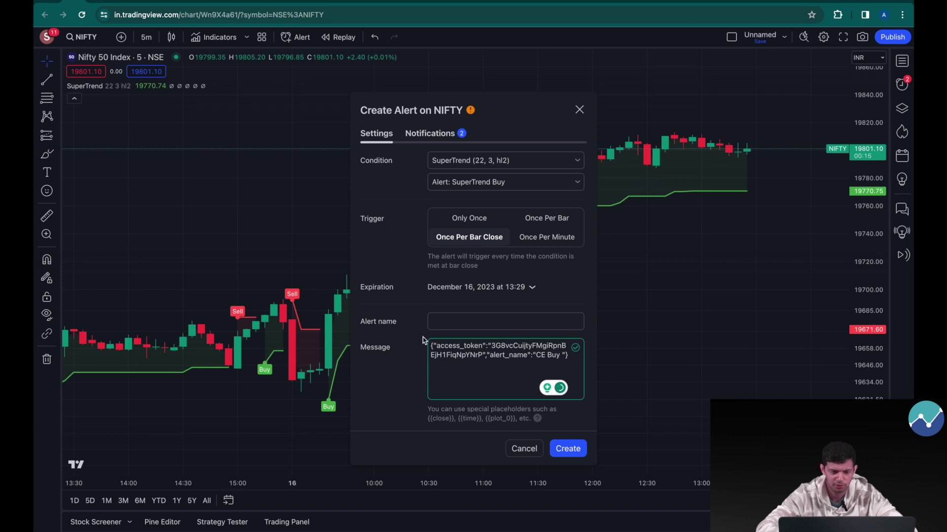
{"action": "left_click", "coordinate": [492, 321]}
{"action": "type", "text": "CE Buy"}
{"action": "left_click", "coordinate": [385, 393]}
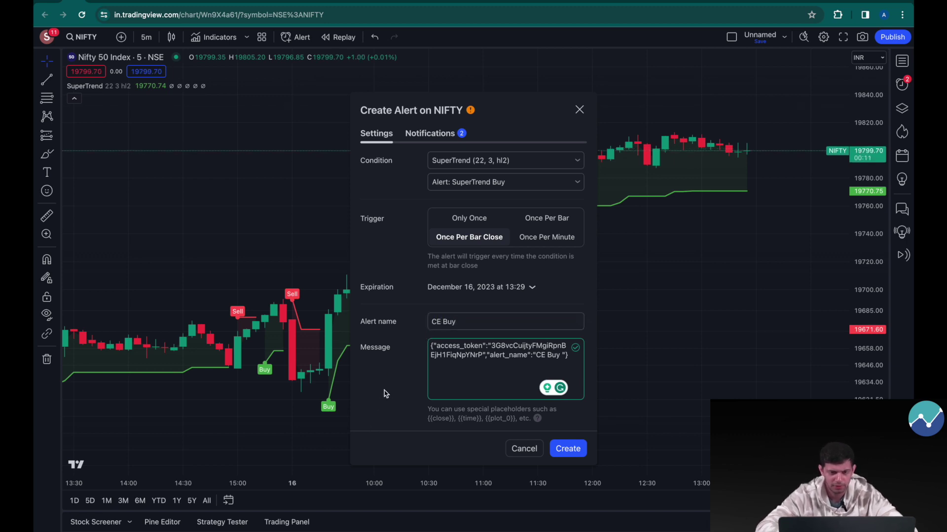
{"action": "left_click", "coordinate": [426, 140]}
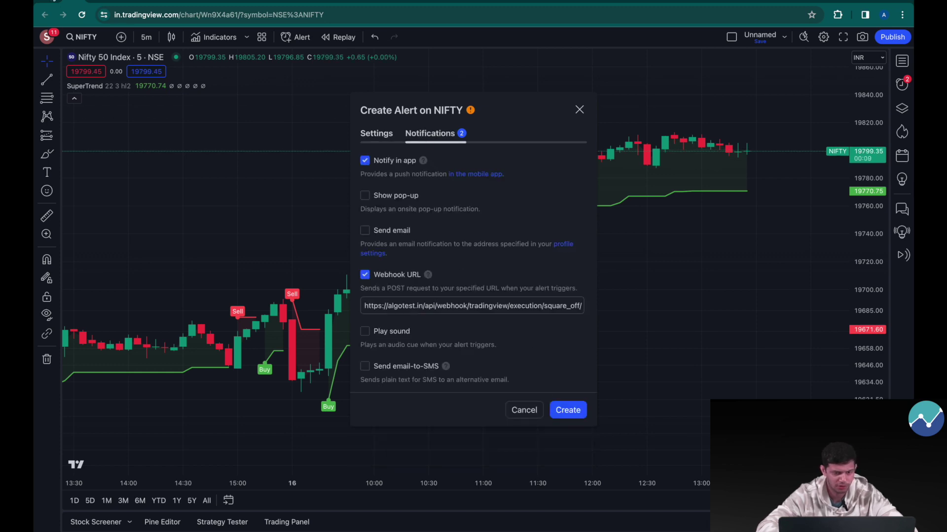
{"action": "key", "text": "ctrl+Tab"}
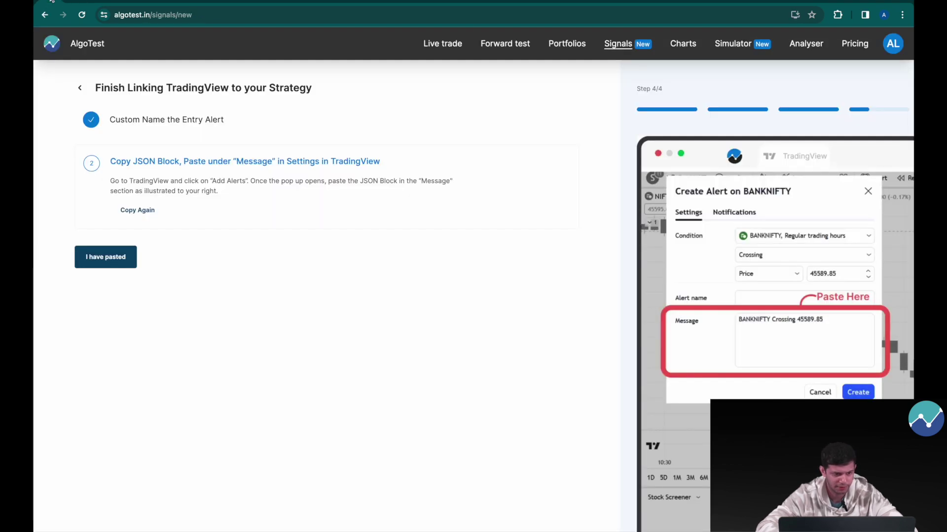
Step: Paste AlgoTest's entry webhook URL into the TradingView alert's Webhook URL field
{"action": "left_click", "coordinate": [120, 263]}
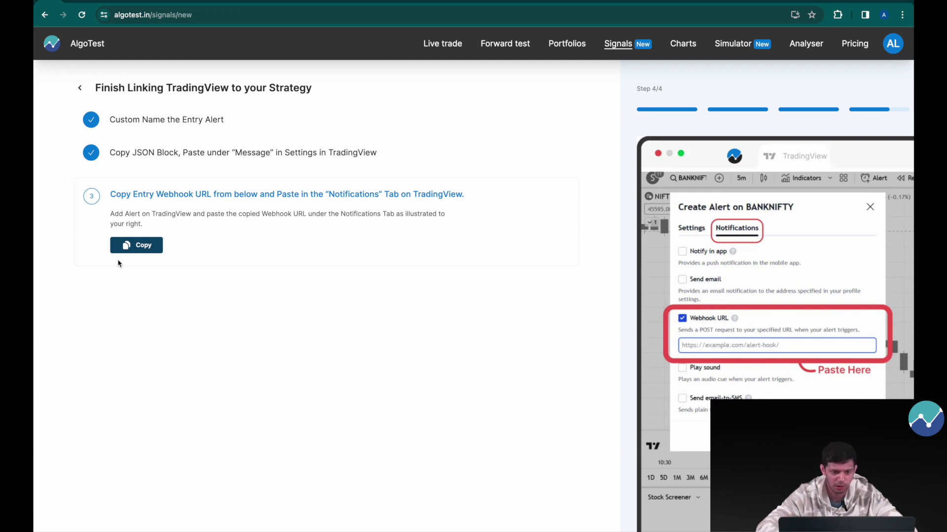
{"action": "left_click", "coordinate": [138, 249]}
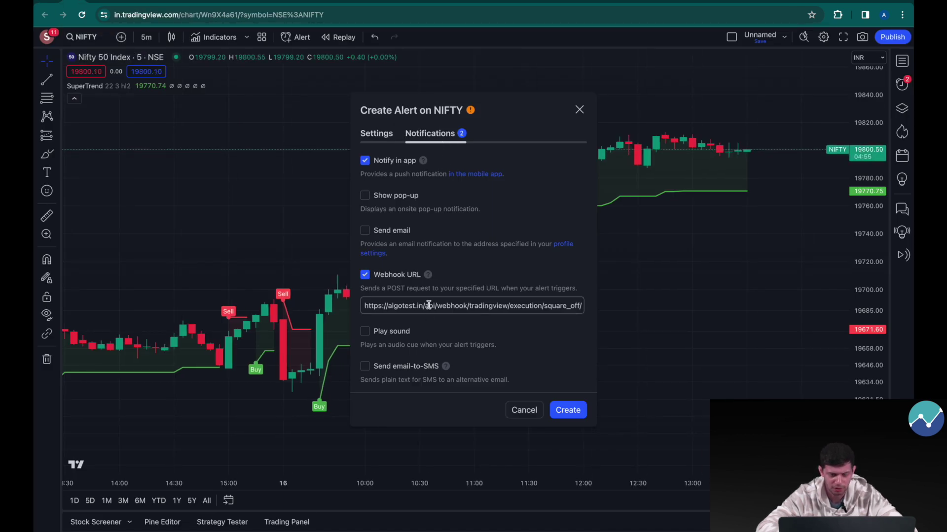
{"action": "left_click", "coordinate": [428, 304]}
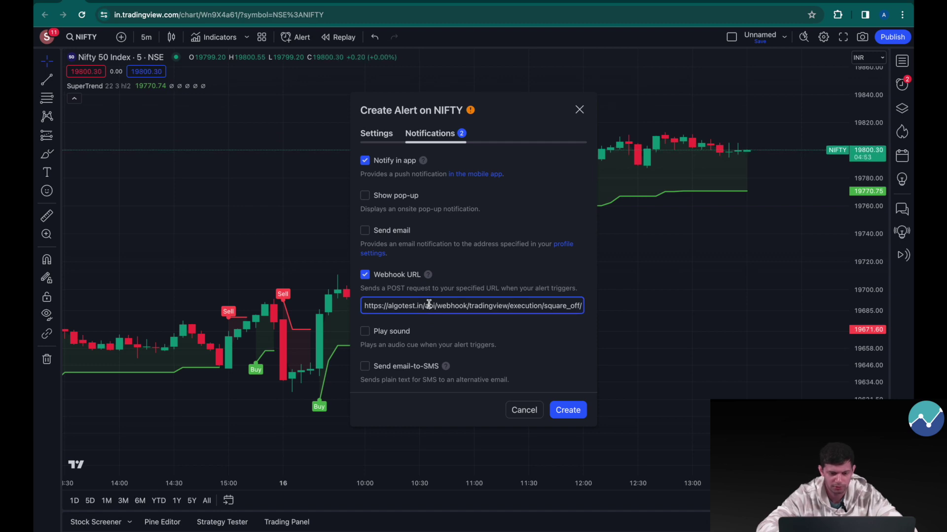
{"action": "key", "text": "super+a"}
{"action": "key", "text": "super+v"}
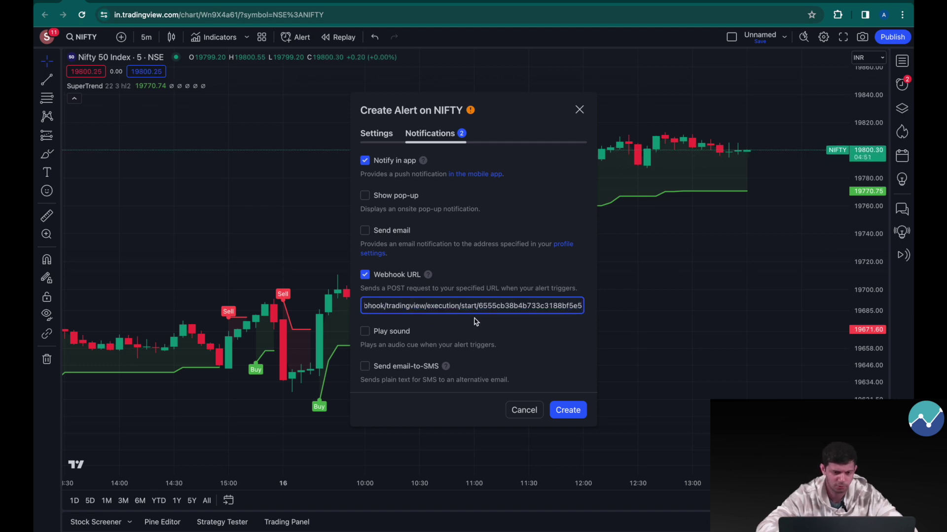
{"action": "left_click", "coordinate": [477, 324]}
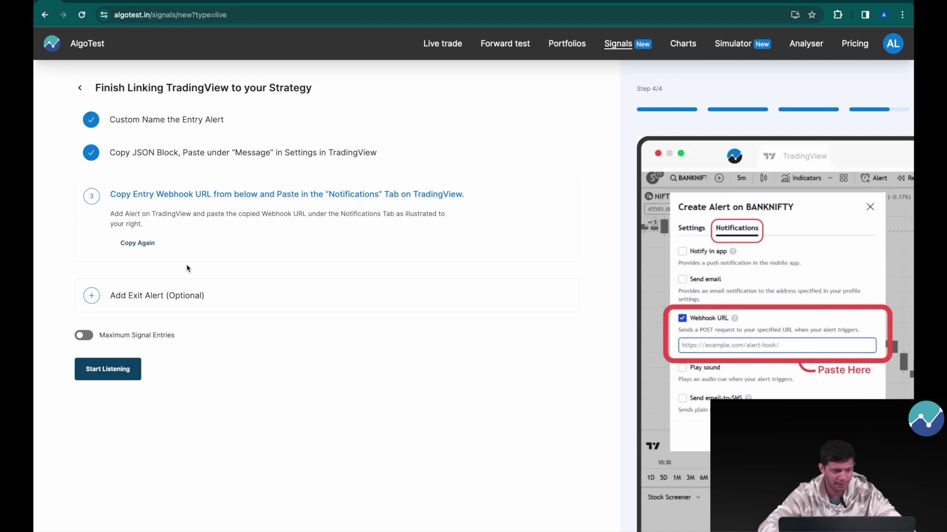
{"action": "left_click", "coordinate": [173, 295]}
Step: Save the exit alert name 'CE Sell' and copy its JSON block
{"action": "type", "text": "CE Sell"}
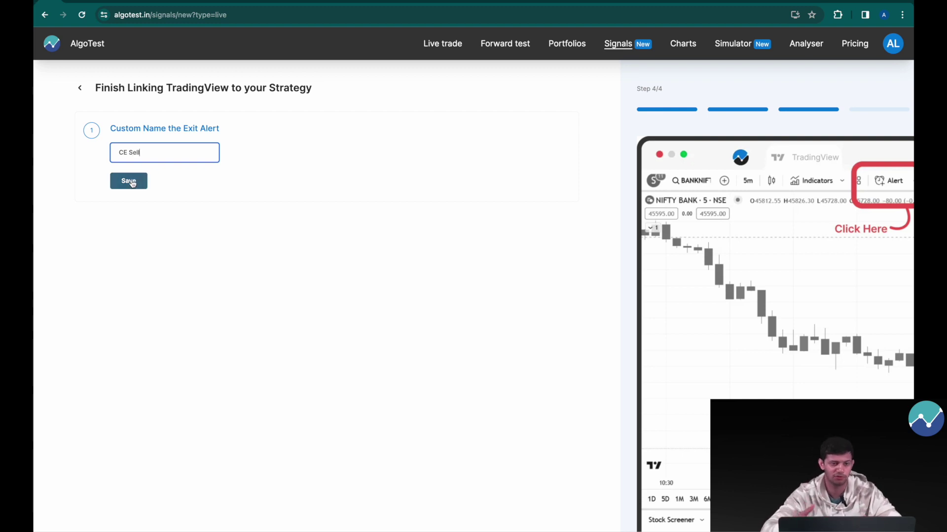
{"action": "left_click", "coordinate": [129, 182]}
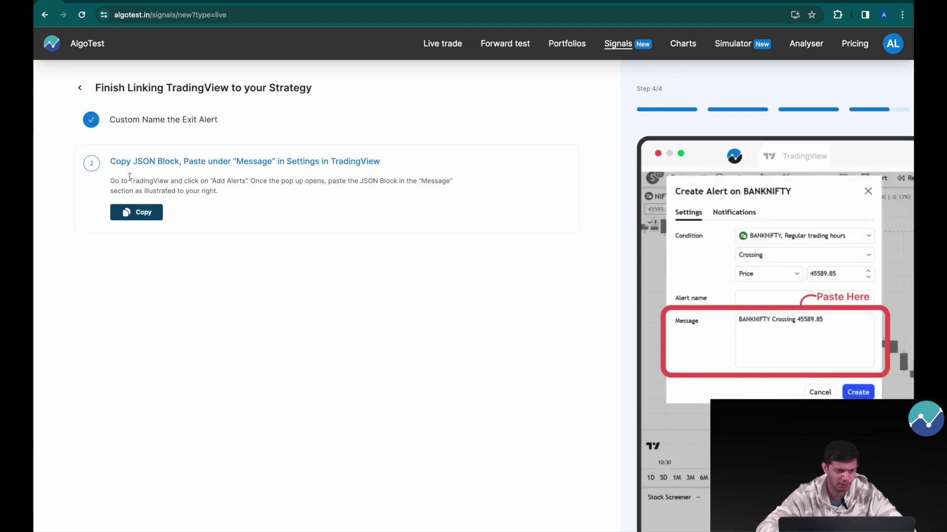
{"action": "left_click", "coordinate": [147, 212]}
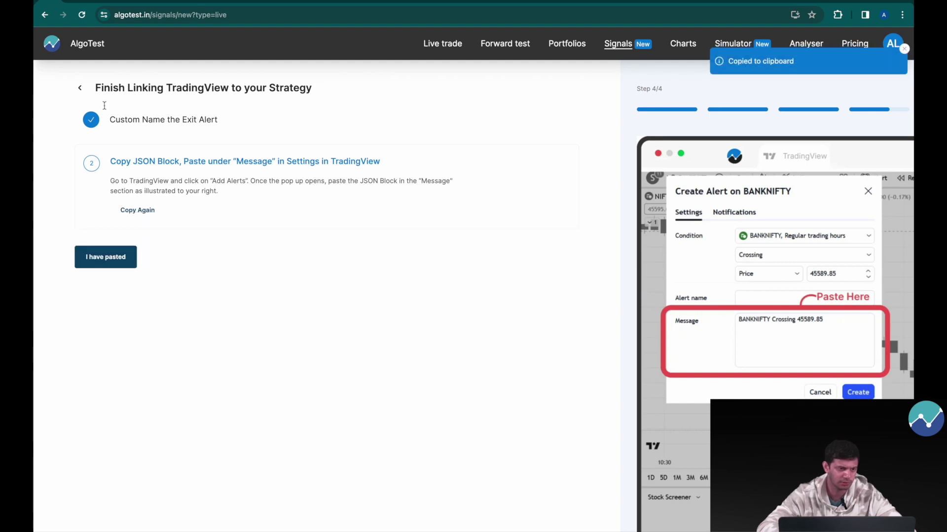
{"action": "key", "text": "ctrl+Tab"}
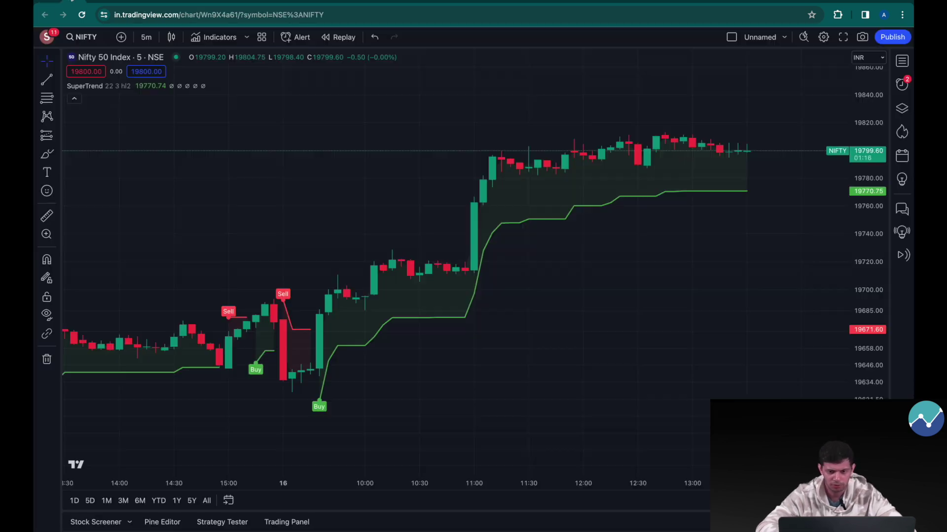
Step: Create a NIFTY alert on SuperTrend Sell, firing once per bar close
{"action": "right_click", "coordinate": [610, 241]}
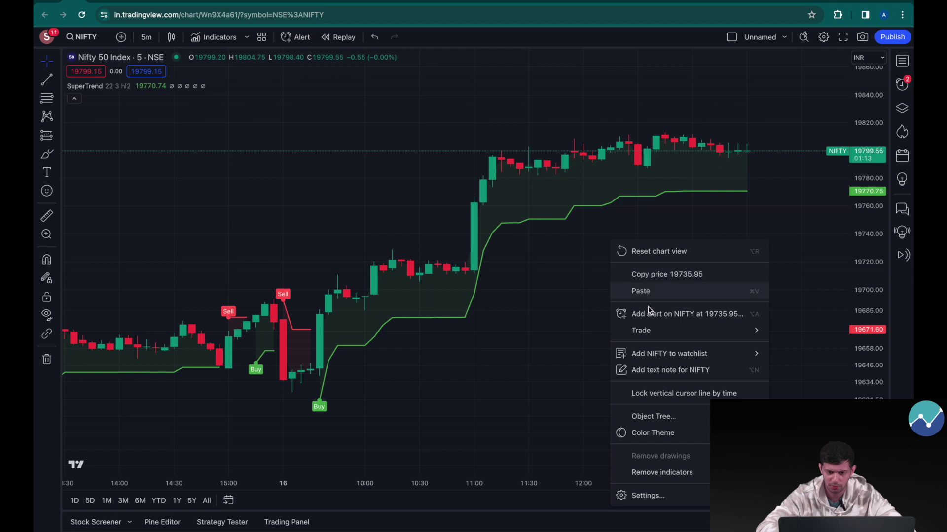
{"action": "left_click", "coordinate": [649, 317]}
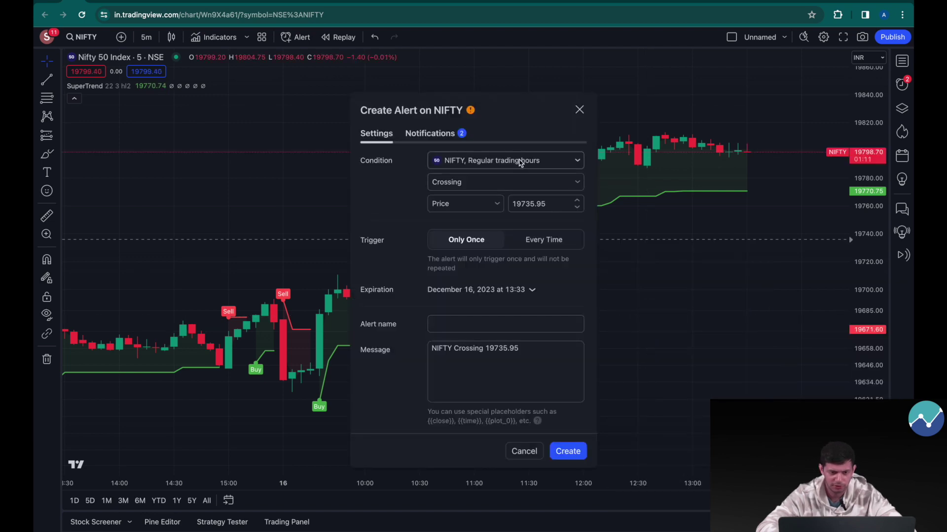
{"action": "left_click", "coordinate": [519, 160]}
{"action": "left_click", "coordinate": [501, 196]}
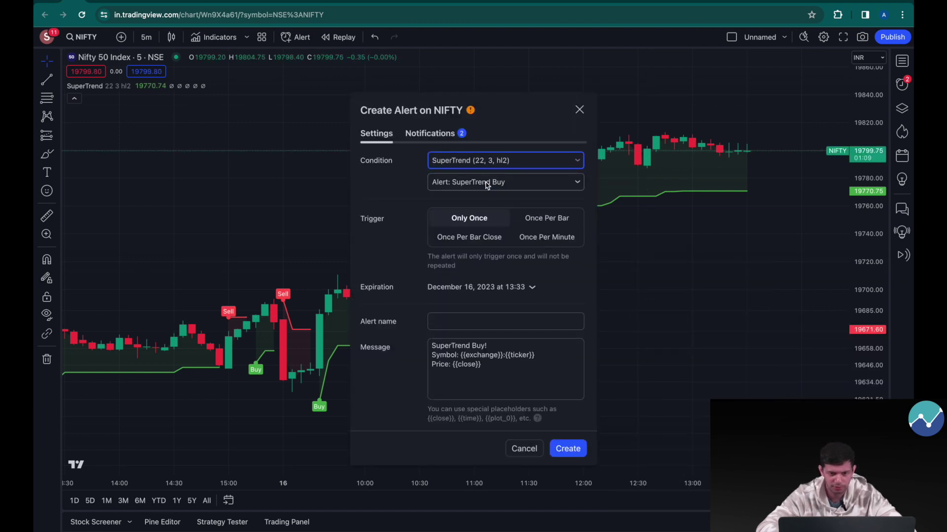
{"action": "left_click", "coordinate": [487, 183]}
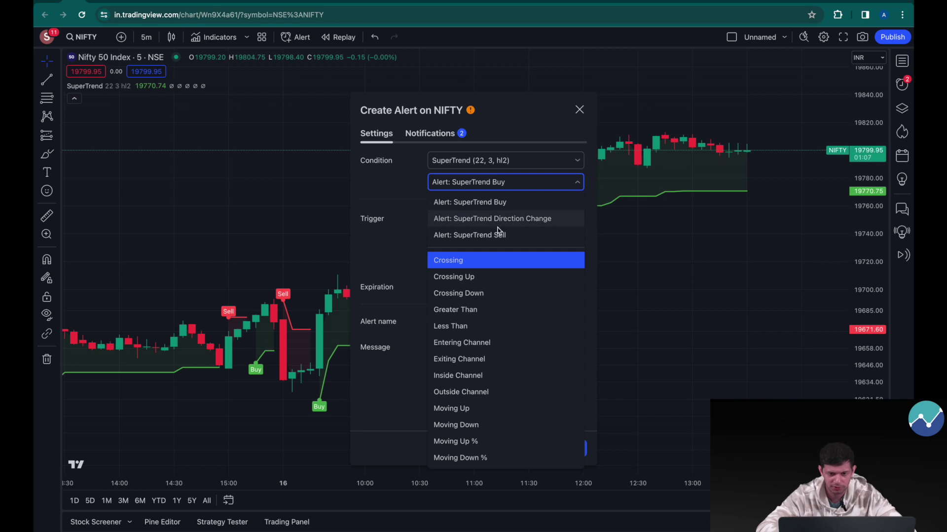
{"action": "left_click", "coordinate": [497, 236]}
{"action": "left_click", "coordinate": [482, 238]}
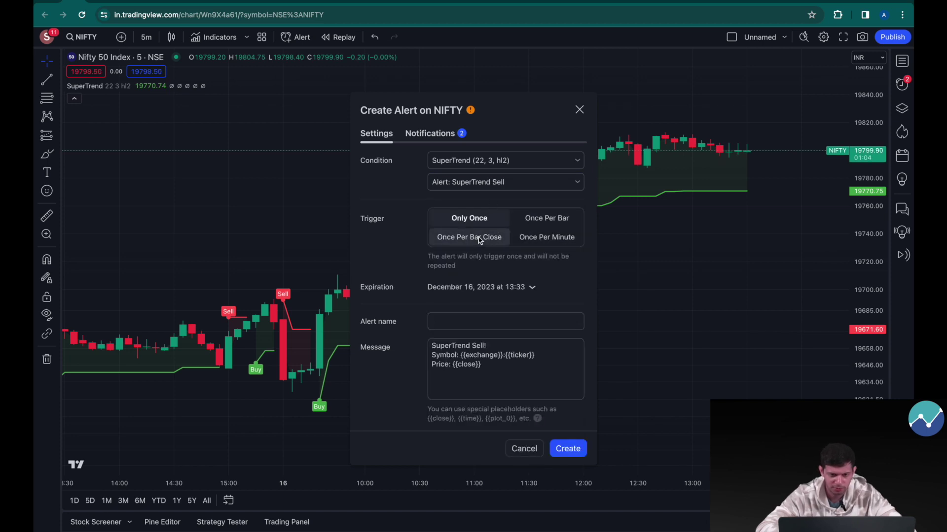
Step: Paste the exit JSON as the alert message and name the alert 'CE Sell'
{"action": "left_click", "coordinate": [473, 345]}
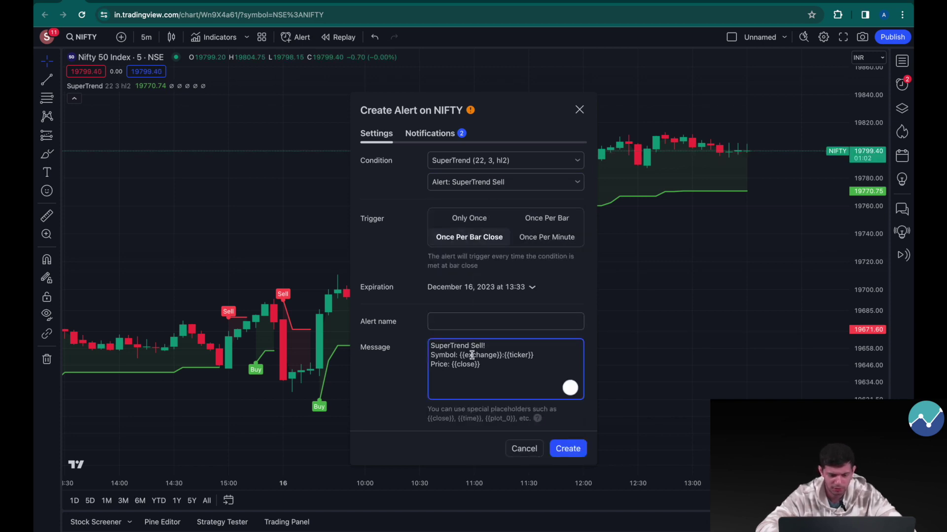
{"action": "key", "text": "ctrl+a"}
{"action": "key", "text": "ctrl+v"}
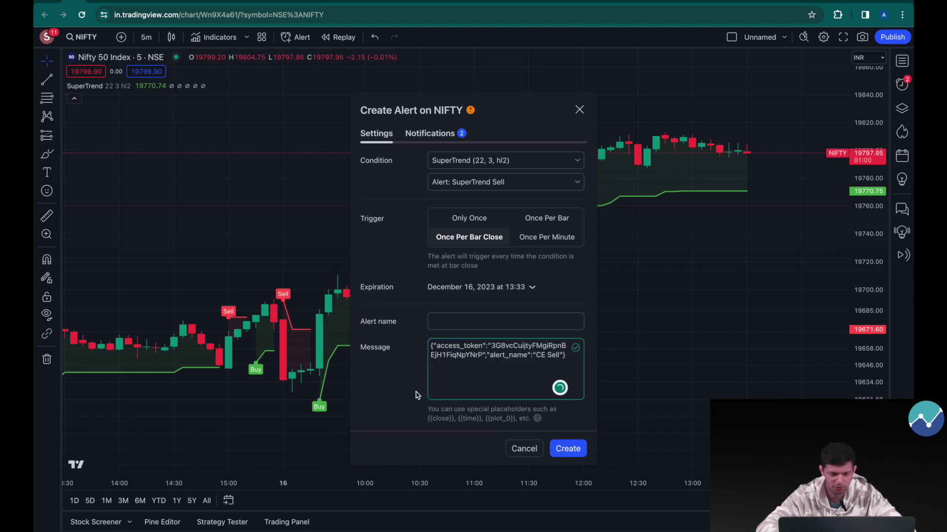
{"action": "left_click", "coordinate": [453, 322]}
{"action": "type", "text": "CE Sell"}
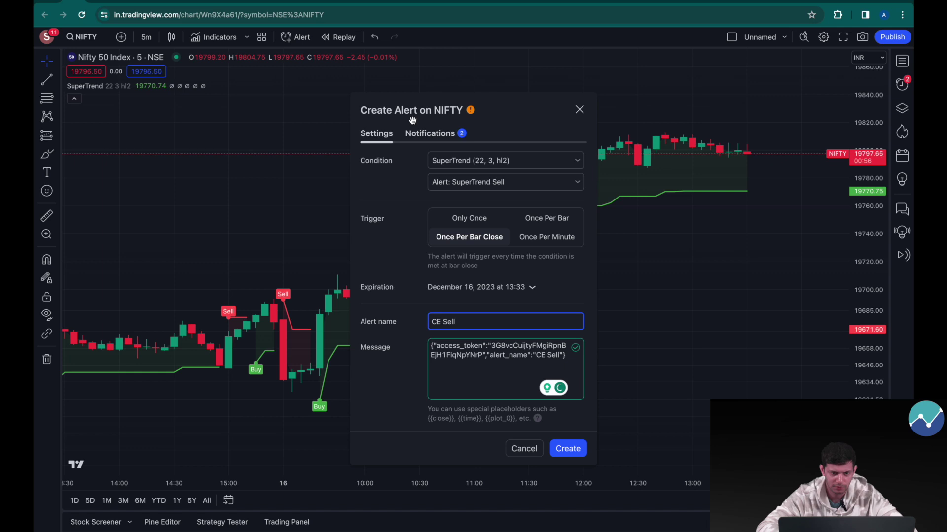
{"action": "left_click", "coordinate": [416, 134]}
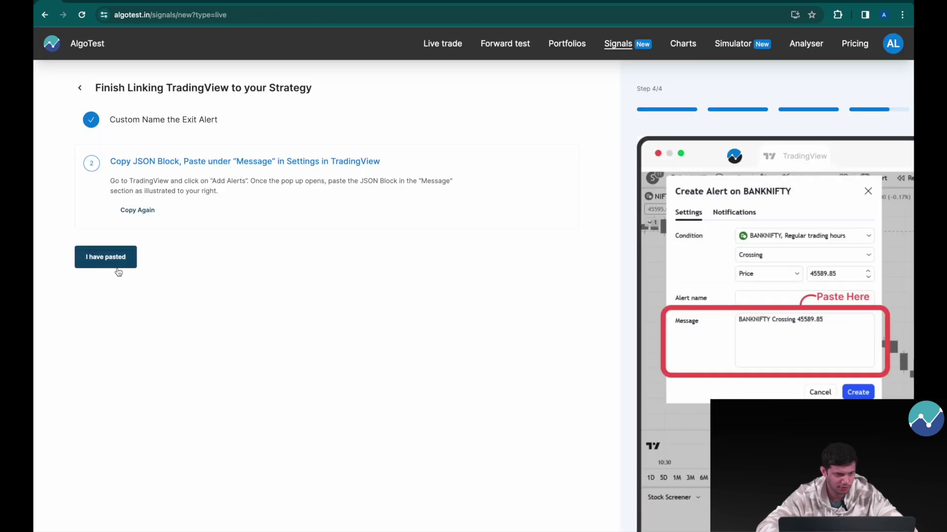
Step: Give the CE Sell alert the exit square-off webhook URL, create it, and start listening
{"action": "left_click", "coordinate": [118, 267]}
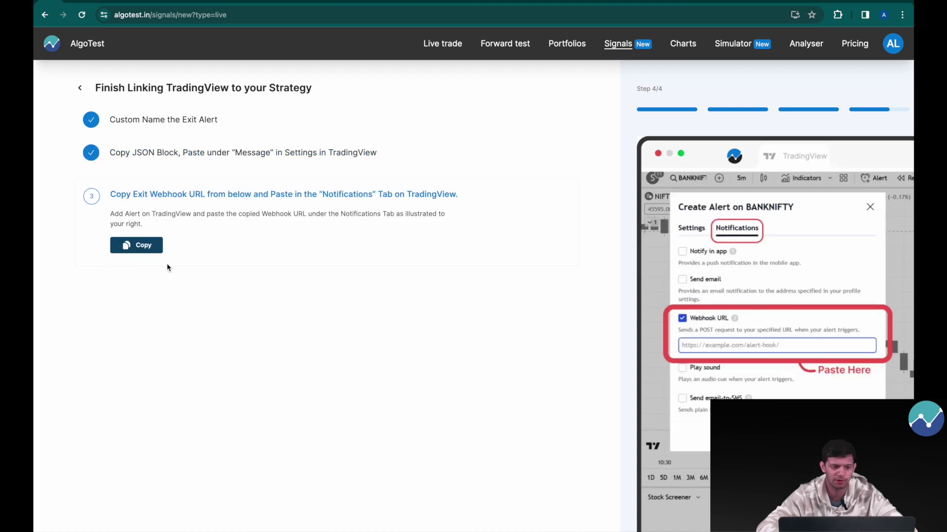
{"action": "left_click", "coordinate": [147, 249]}
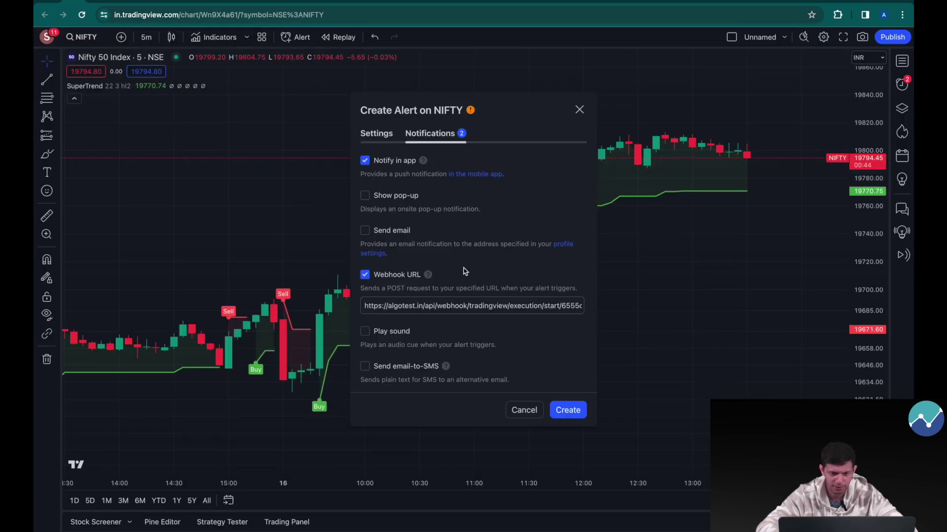
{"action": "left_click", "coordinate": [445, 300]}
{"action": "key", "text": "ctrl+a"}
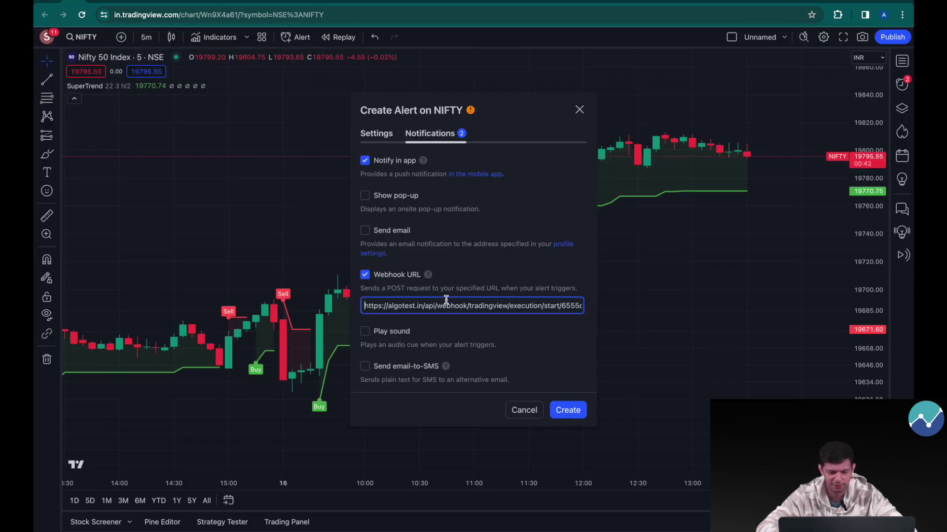
{"action": "key", "text": "ctrl+v"}
{"action": "left_click", "coordinate": [461, 318]}
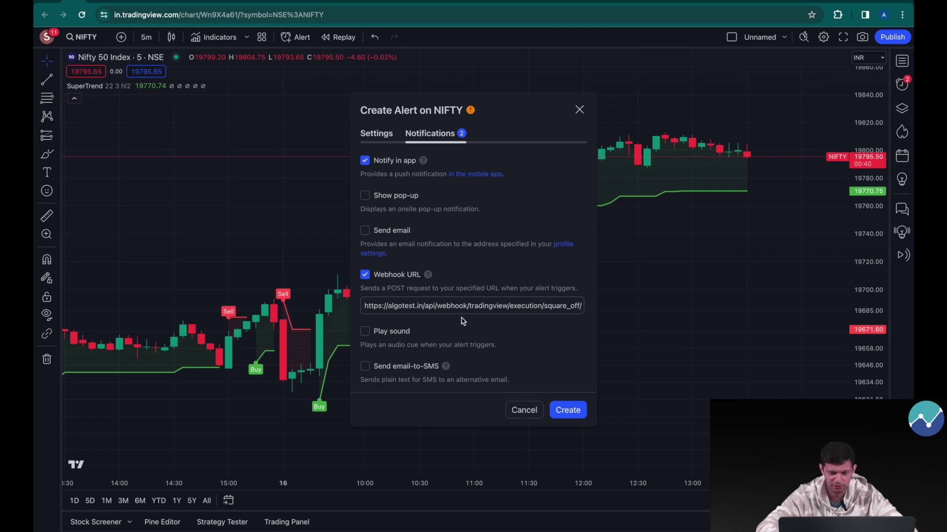
{"action": "left_click", "coordinate": [568, 410]}
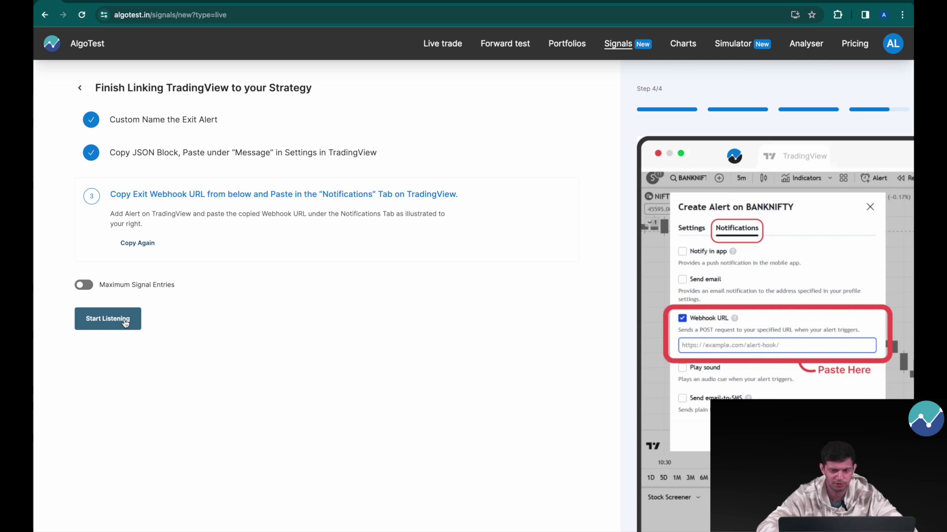
{"action": "left_click", "coordinate": [125, 323]}
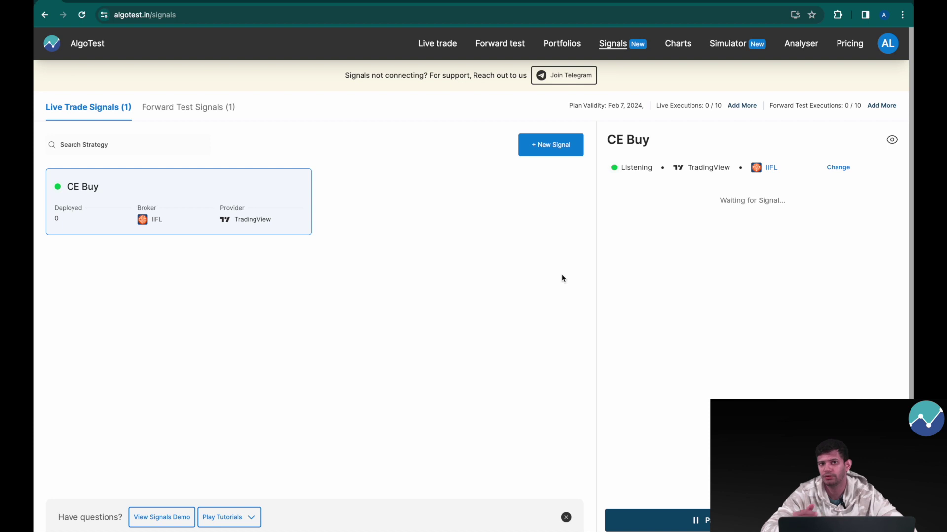
Step: Start another new signal from the Signals page with + New Signal
{"action": "left_click", "coordinate": [548, 150]}
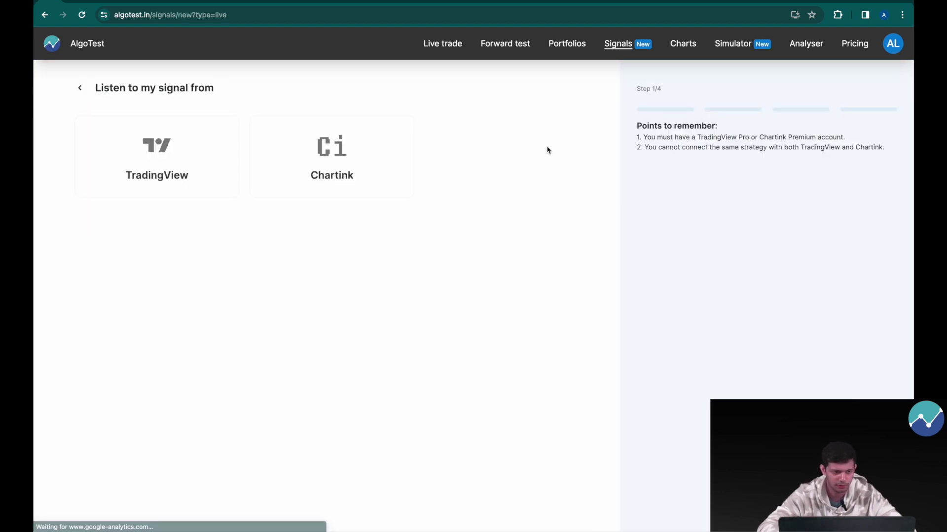
Step: Take signals from TradingView and create a live-deployment strategy in the advanced form
{"action": "left_click", "coordinate": [178, 159]}
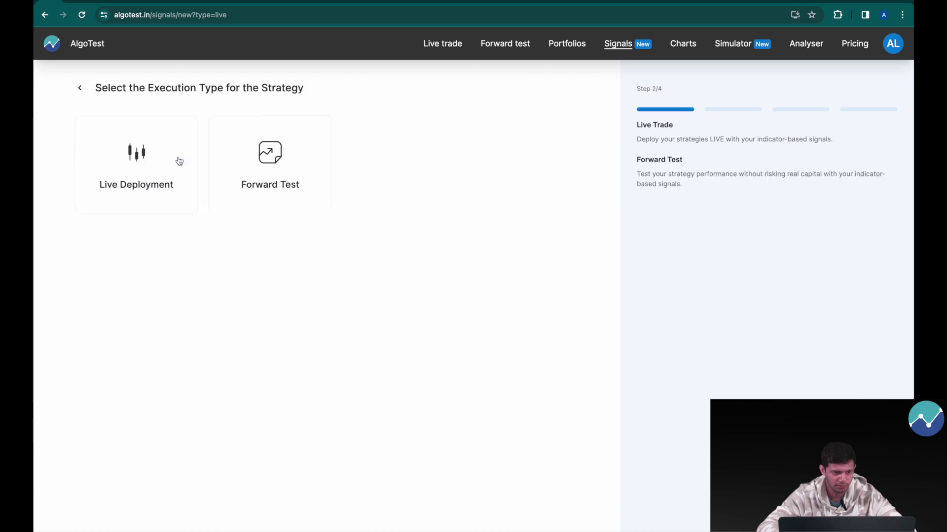
{"action": "left_click", "coordinate": [158, 159]}
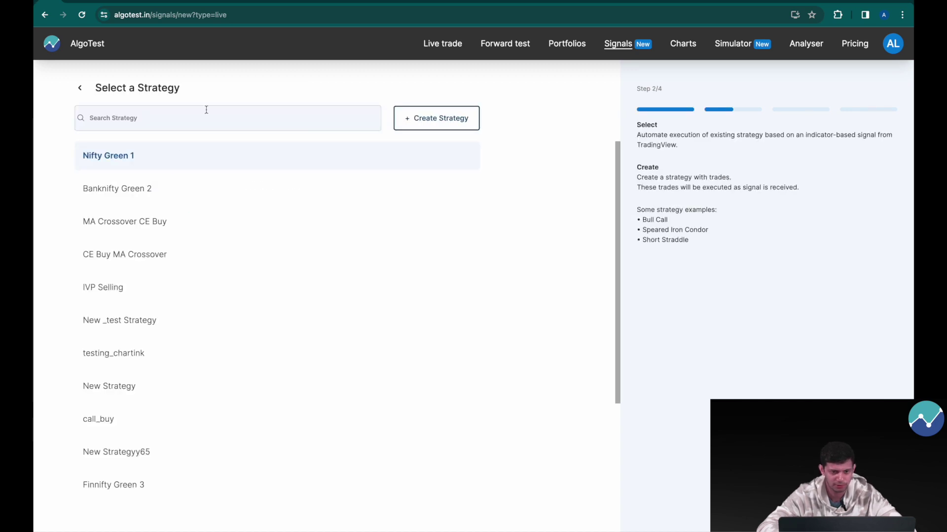
{"action": "left_click", "coordinate": [432, 116]}
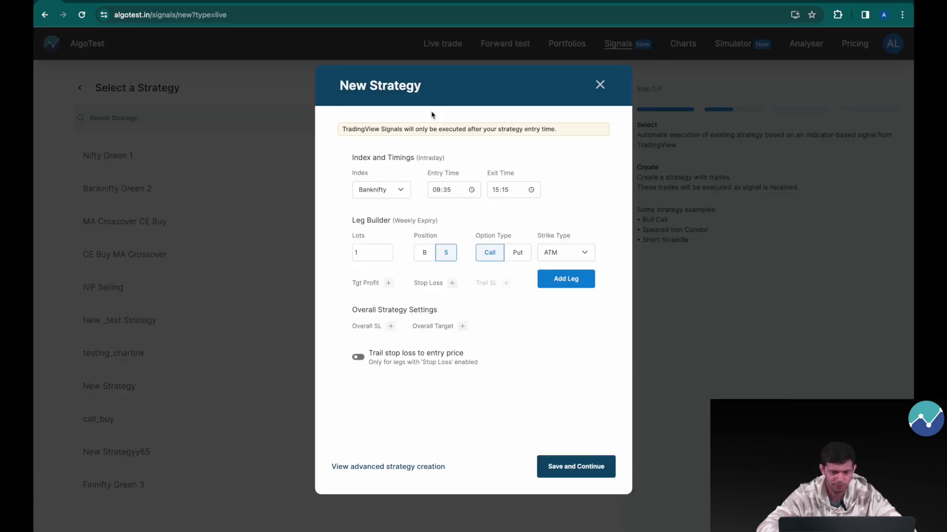
{"action": "left_click", "coordinate": [414, 468]}
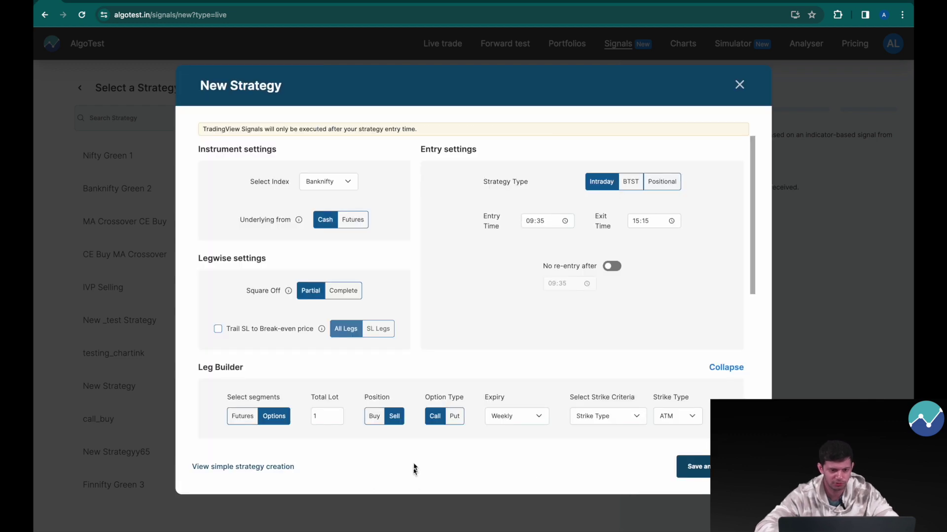
Step: Set the strategy's index to Nifty
{"action": "left_click", "coordinate": [337, 175]}
{"action": "left_click", "coordinate": [335, 175]}
{"action": "key", "text": "Up"}
{"action": "left_click", "coordinate": [449, 327]}
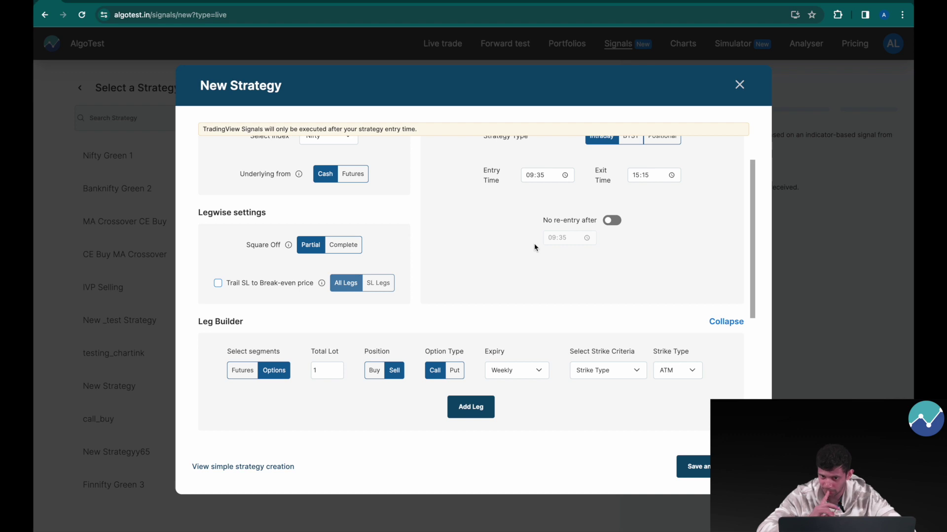
{"action": "scroll", "coordinate": [535, 248], "scroll_direction": "down", "scroll_amount": 2}
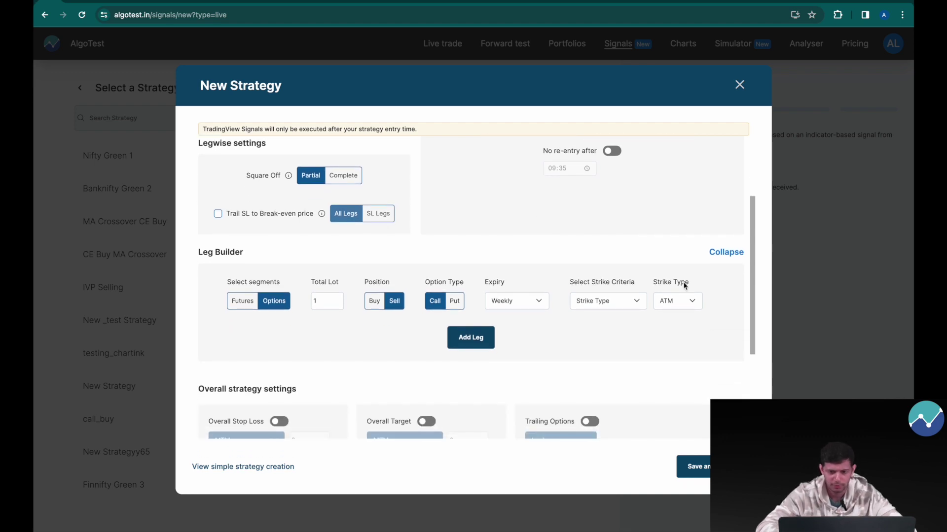
Step: Add leg #1: buy 1 lot of the weekly put at closest premium 10
{"action": "left_click", "coordinate": [606, 310]}
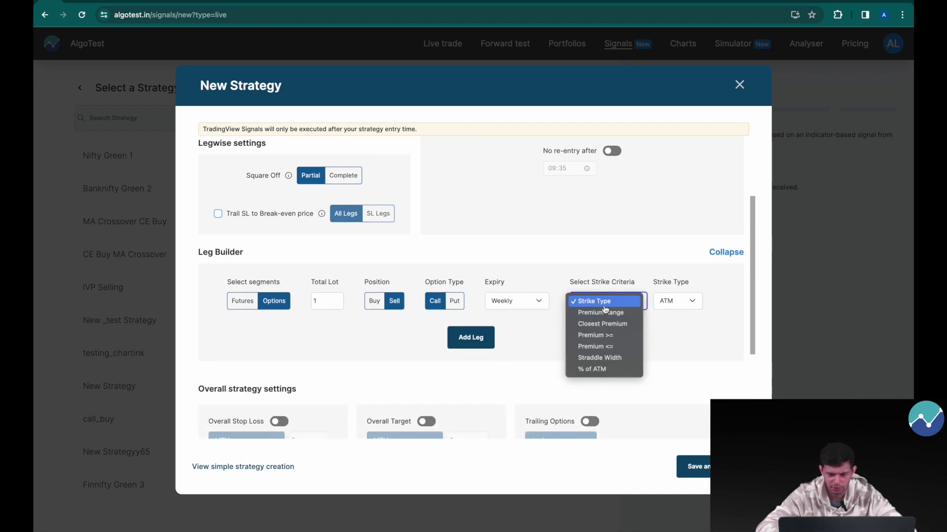
{"action": "left_click", "coordinate": [603, 324]}
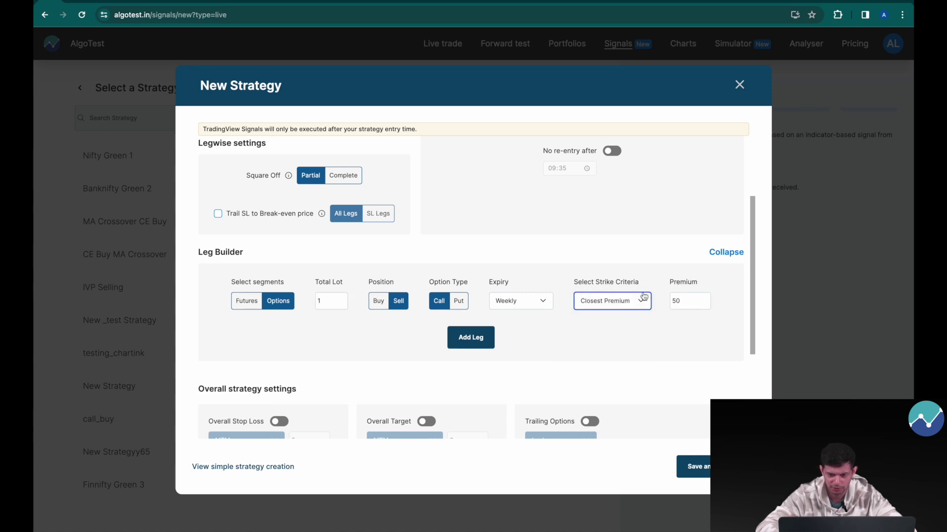
{"action": "left_click", "coordinate": [674, 301]}
{"action": "left_click", "coordinate": [622, 316]}
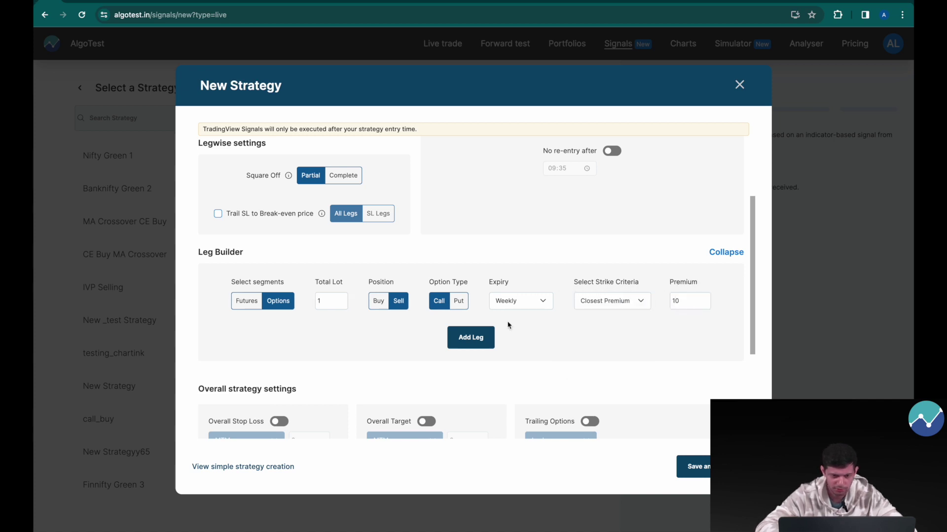
{"action": "left_click", "coordinate": [378, 300]}
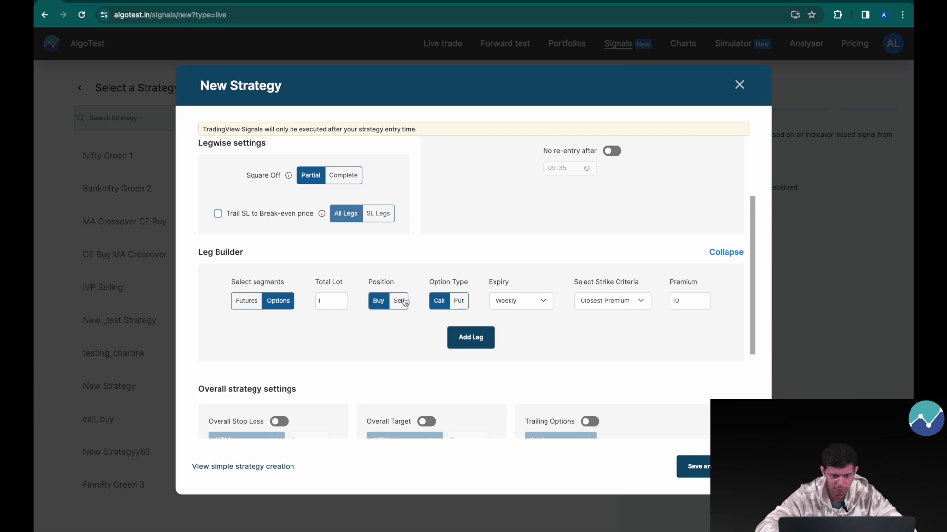
{"action": "left_click", "coordinate": [458, 301]}
{"action": "left_click", "coordinate": [488, 336]}
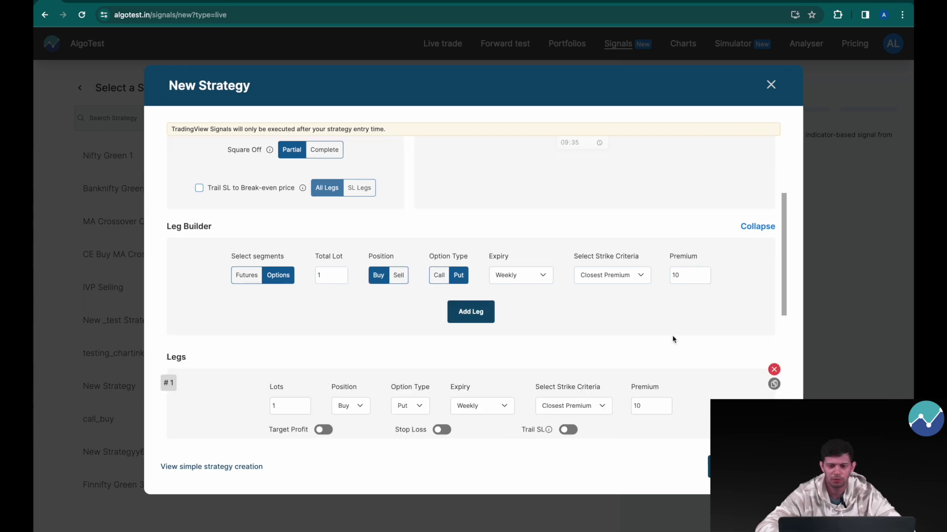
{"action": "scroll", "coordinate": [674, 339], "scroll_direction": "up", "scroll_amount": 2}
Step: Save the strategy under the name 'PE buy'
{"action": "left_click", "coordinate": [719, 466]}
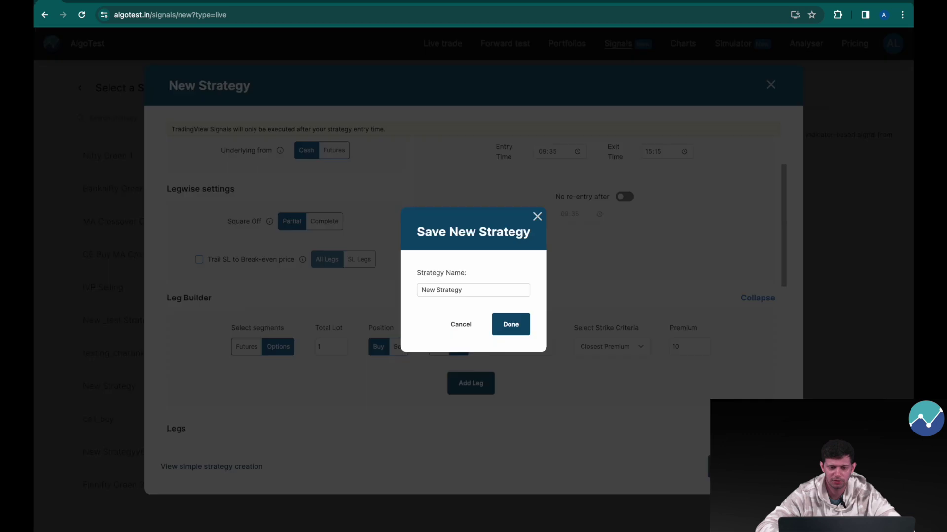
{"action": "triple_click", "coordinate": [493, 290]}
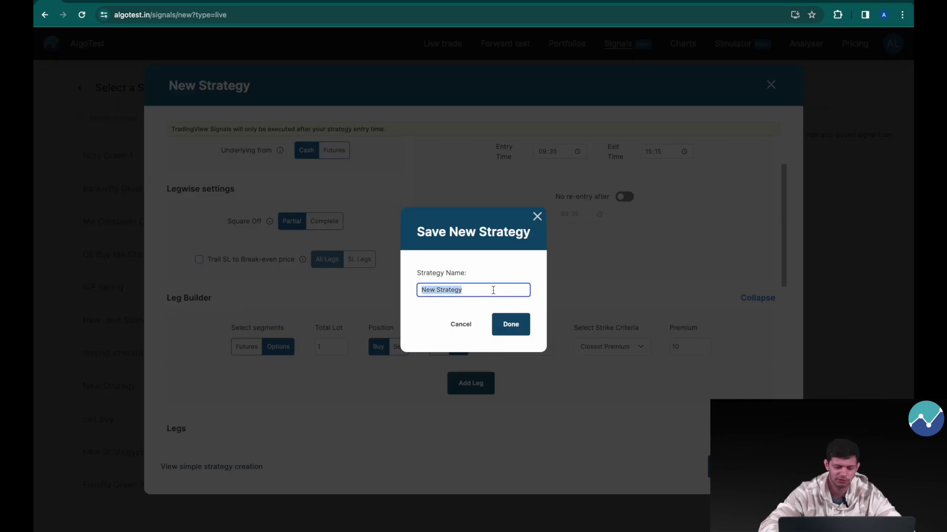
{"action": "type", "text": "PE "}
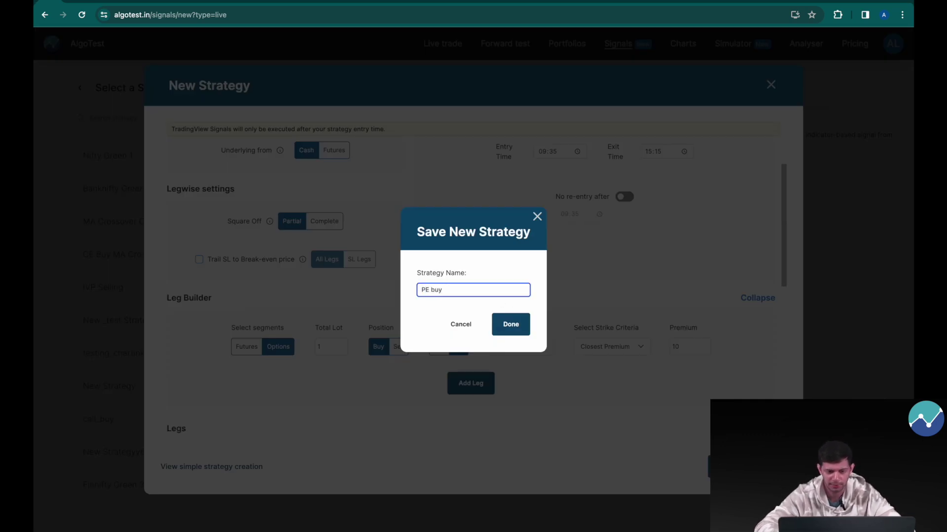
{"action": "type", "text": "buy"}
{"action": "left_click", "coordinate": [510, 324]}
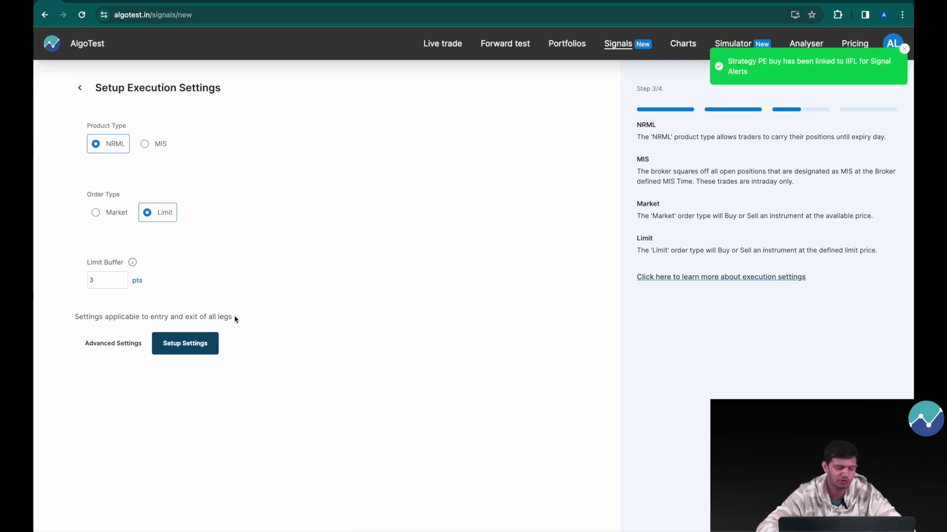
Step: Save the execution settings, name the entry alert 'PE Buy', and copy its JSON message
{"action": "left_click", "coordinate": [190, 343]}
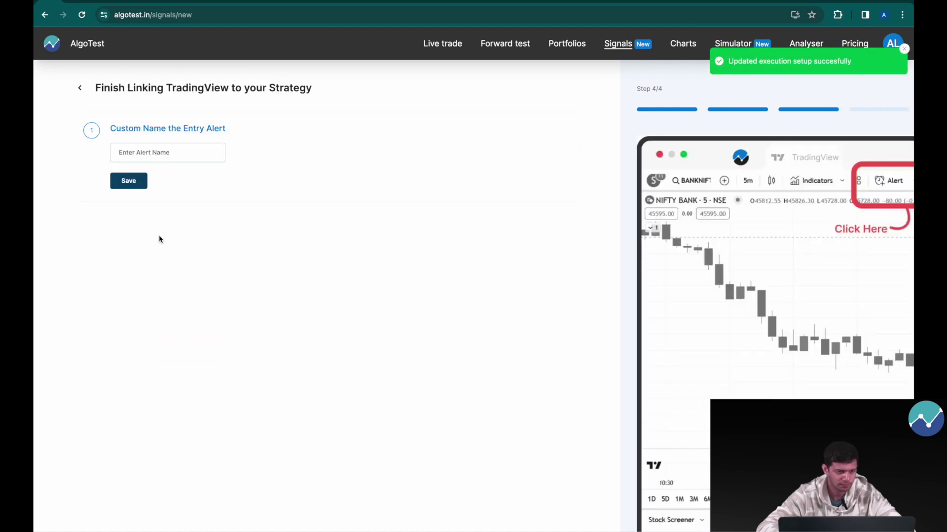
{"action": "left_click", "coordinate": [129, 156]}
{"action": "type", "text": "PE Buy"}
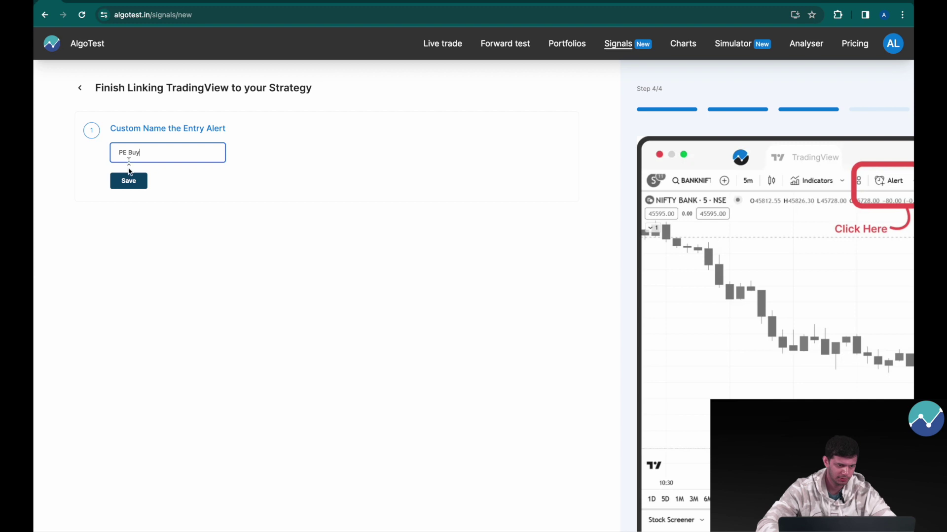
{"action": "left_click", "coordinate": [123, 180]}
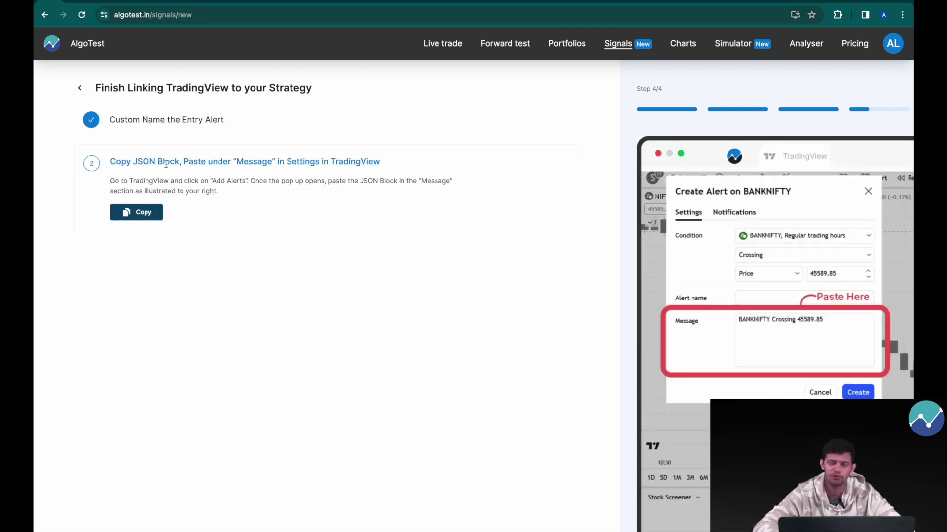
{"action": "left_click", "coordinate": [143, 213]}
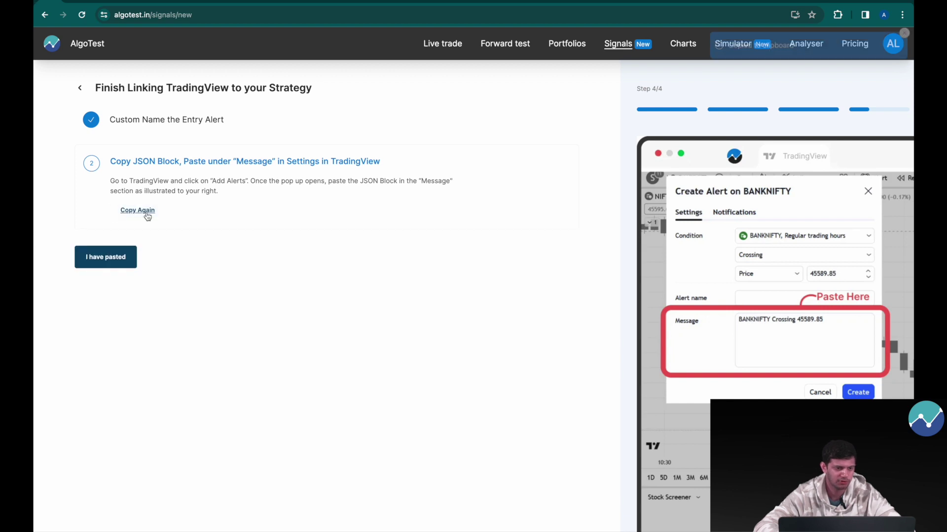
{"action": "left_click", "coordinate": [72, 5]}
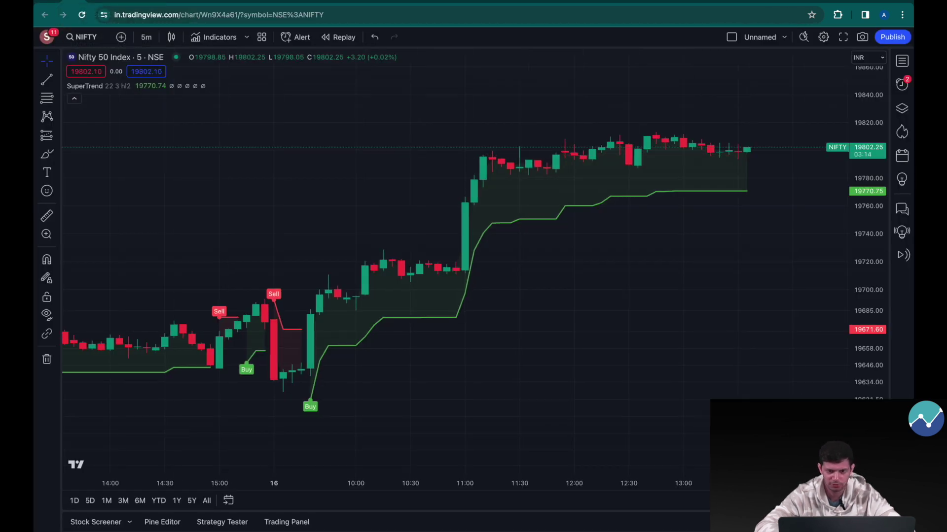
Step: Add a NIFTY alert on SuperTrend Sell that triggers once per bar close
{"action": "right_click", "coordinate": [630, 256]}
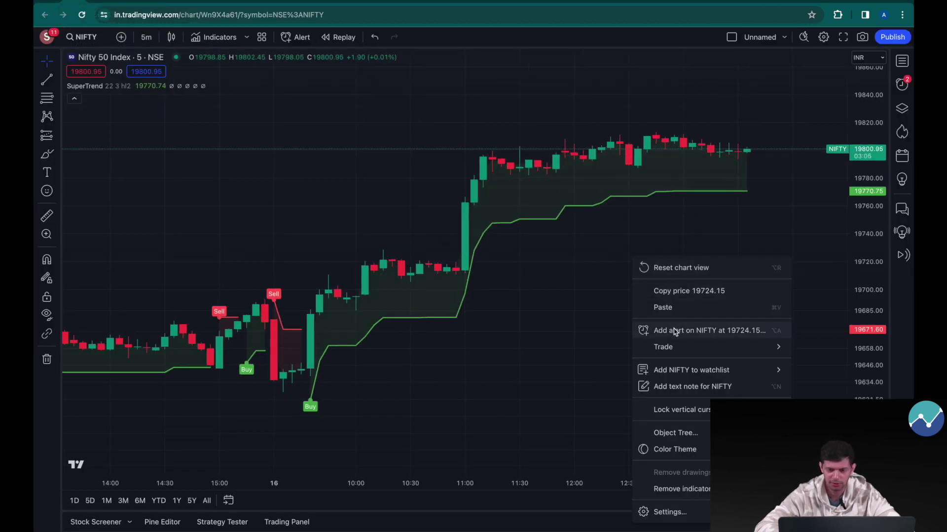
{"action": "left_click", "coordinate": [675, 331]}
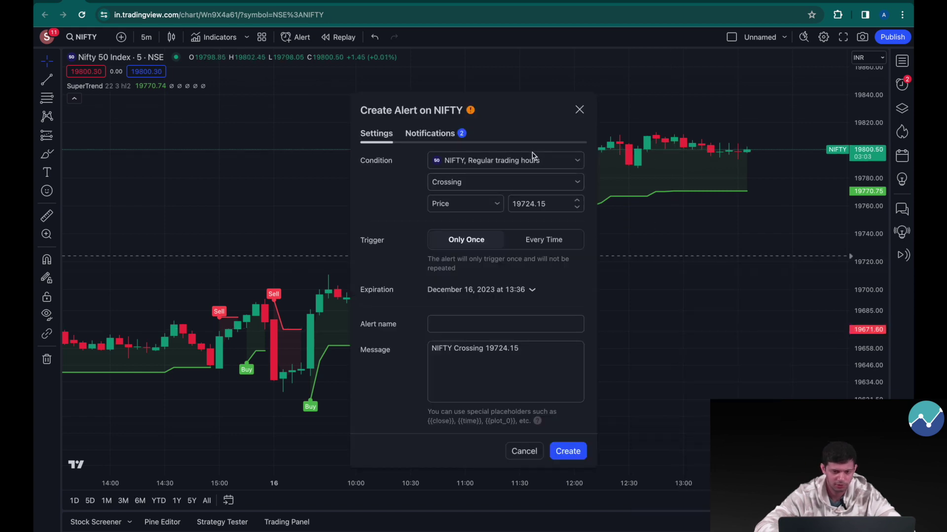
{"action": "left_click", "coordinate": [531, 162]}
{"action": "left_click", "coordinate": [508, 197]}
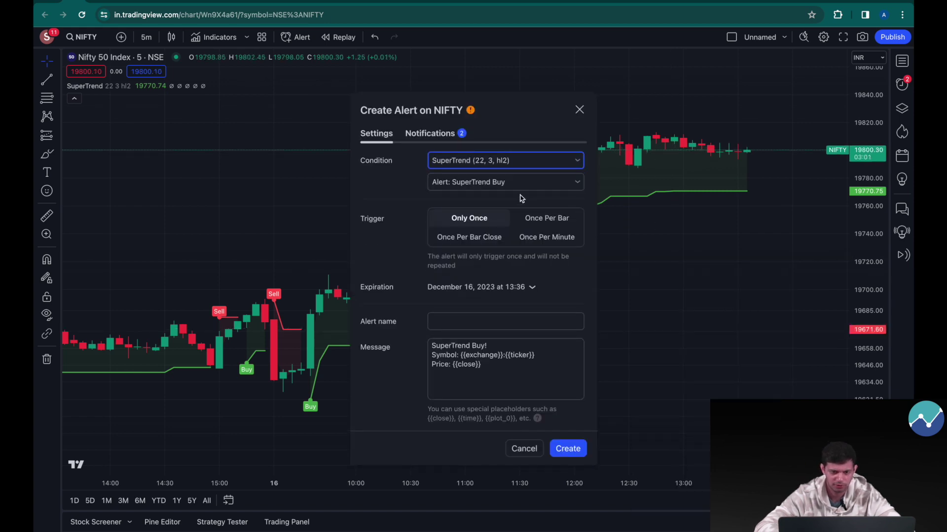
{"action": "left_click", "coordinate": [506, 183]}
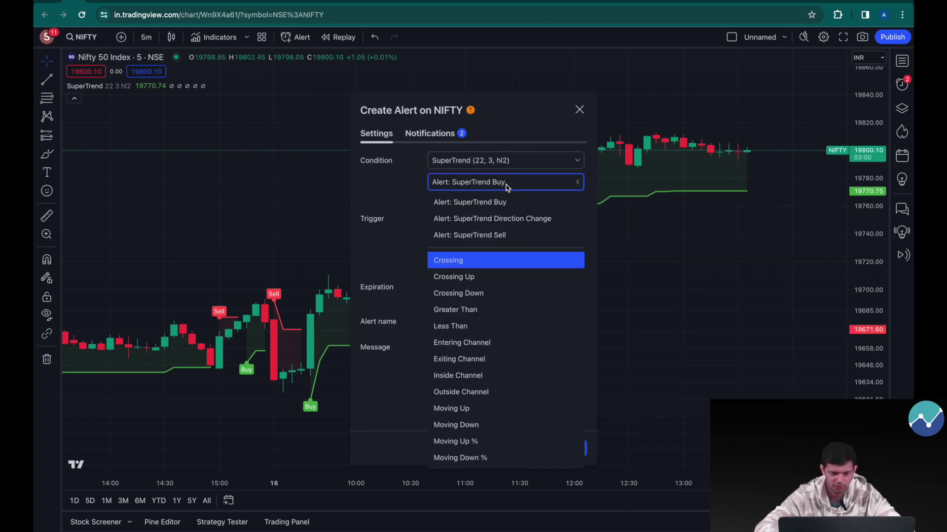
{"action": "left_click", "coordinate": [497, 237]}
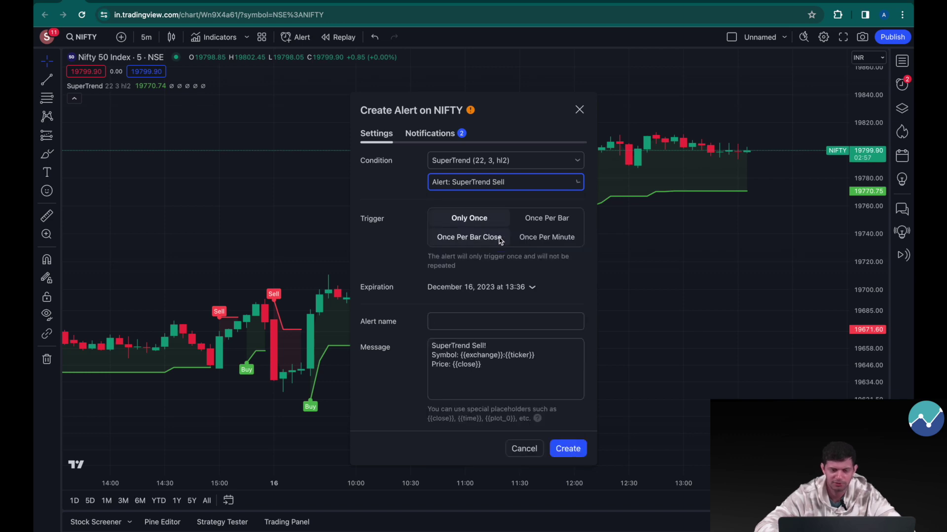
{"action": "left_click", "coordinate": [469, 237]}
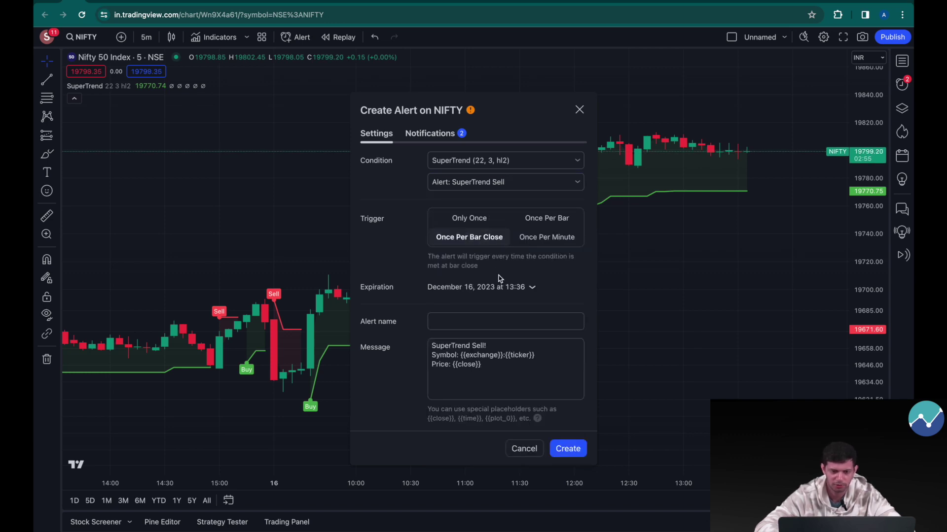
Step: Replace the alert message with the copied PE Buy JSON
{"action": "left_click", "coordinate": [507, 355]}
{"action": "key", "text": "ctrl+a"}
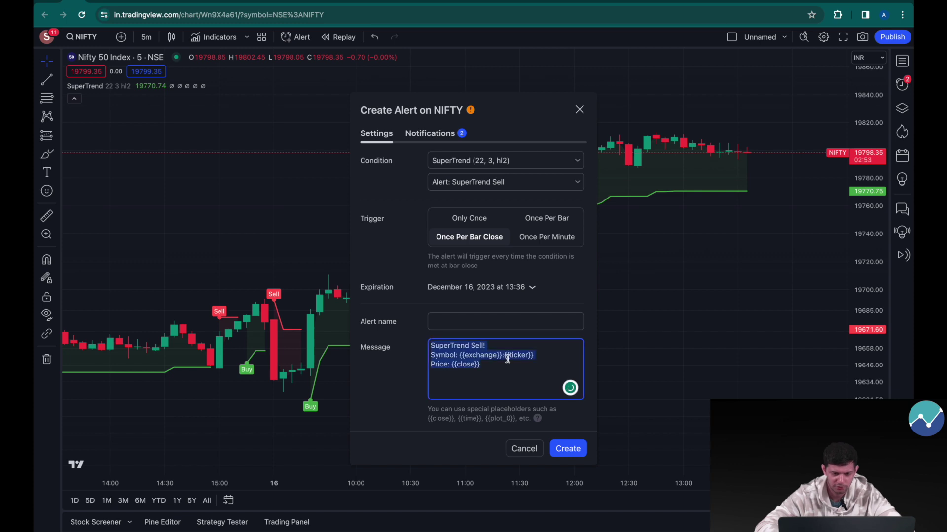
{"action": "key", "text": "ctrl+v"}
{"action": "left_click", "coordinate": [502, 322]}
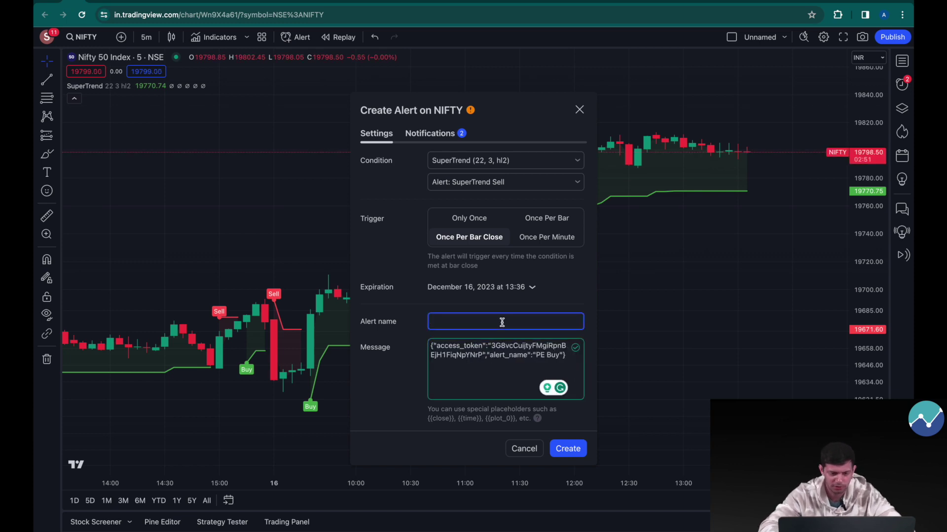
{"action": "left_click", "coordinate": [429, 134]}
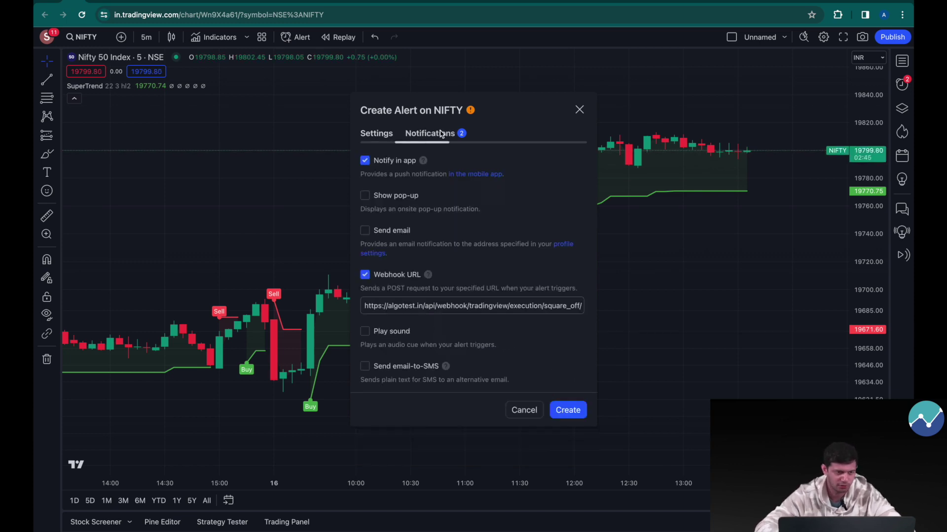
{"action": "left_click", "coordinate": [54, 1]}
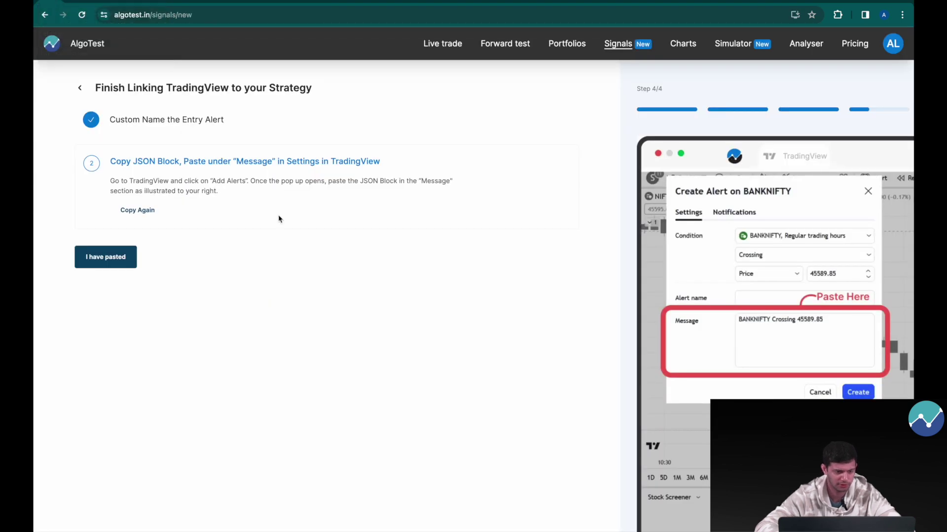
Step: Mark the PE Buy JSON as pasted and copy the entry webhook URL
{"action": "left_click", "coordinate": [129, 263]}
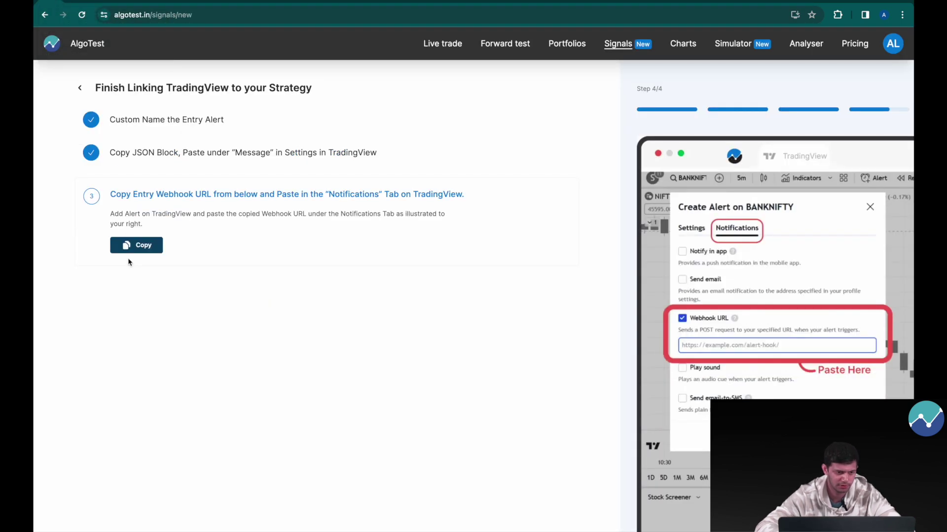
{"action": "left_click", "coordinate": [138, 243]}
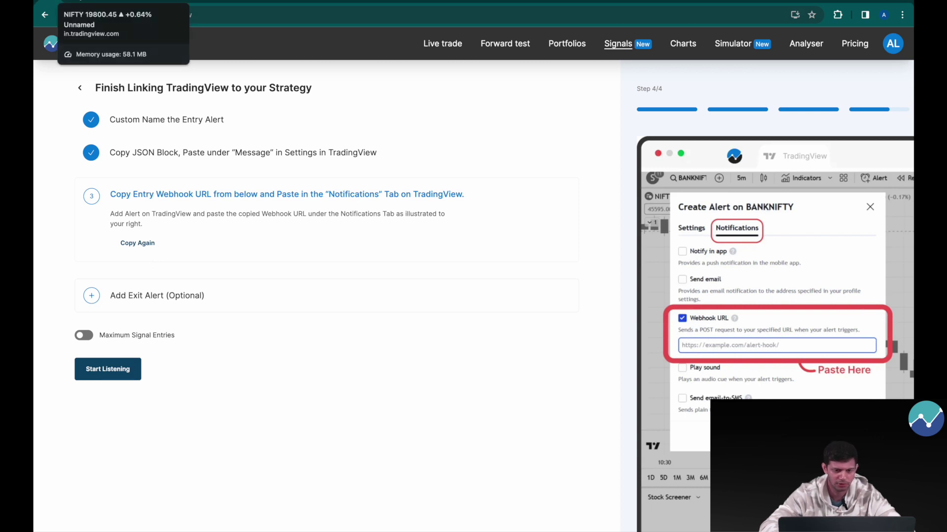
{"action": "left_click", "coordinate": [93, 7]}
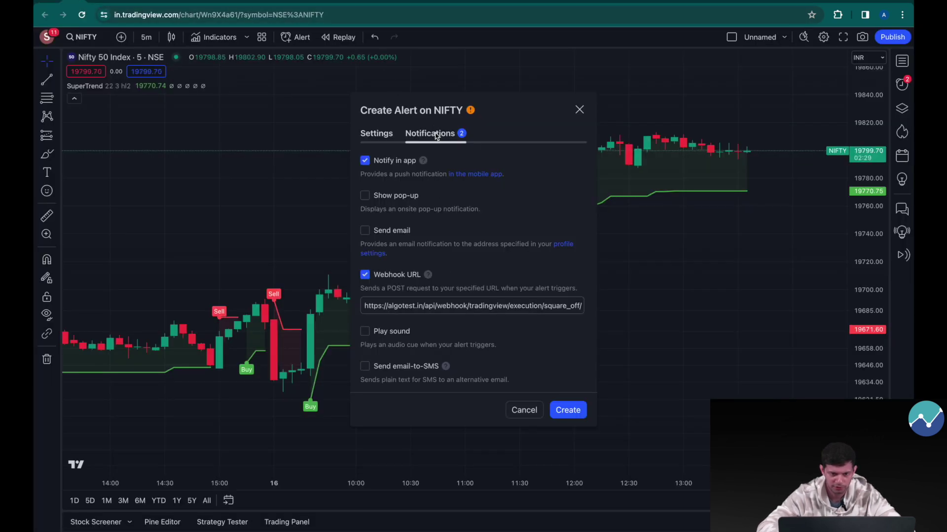
Step: Replace the alert's webhook URL with AlgoTest's entry URL and create the alert
{"action": "left_click", "coordinate": [442, 305]}
{"action": "key", "text": "ctrl+a"}
{"action": "key", "text": "ctrl+v"}
{"action": "left_click", "coordinate": [525, 328]}
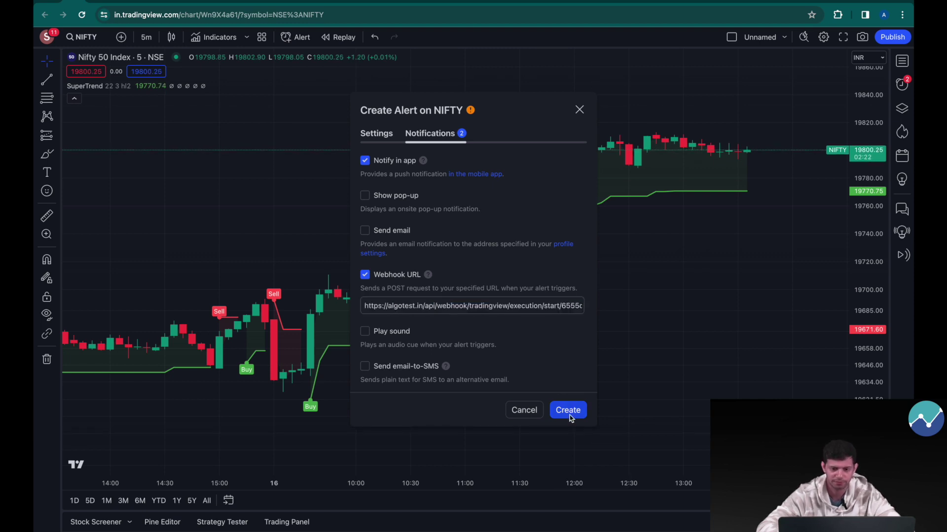
{"action": "left_click", "coordinate": [568, 410]}
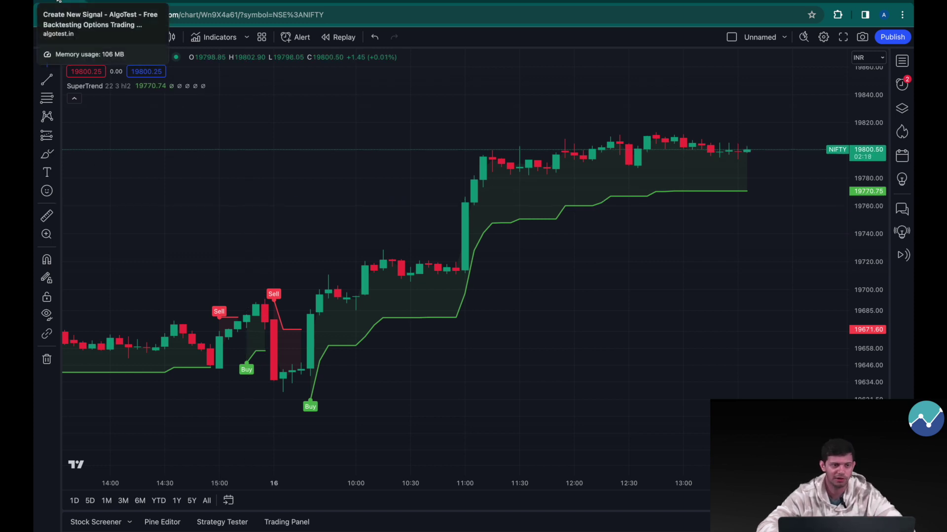
{"action": "left_click", "coordinate": [58, 1]}
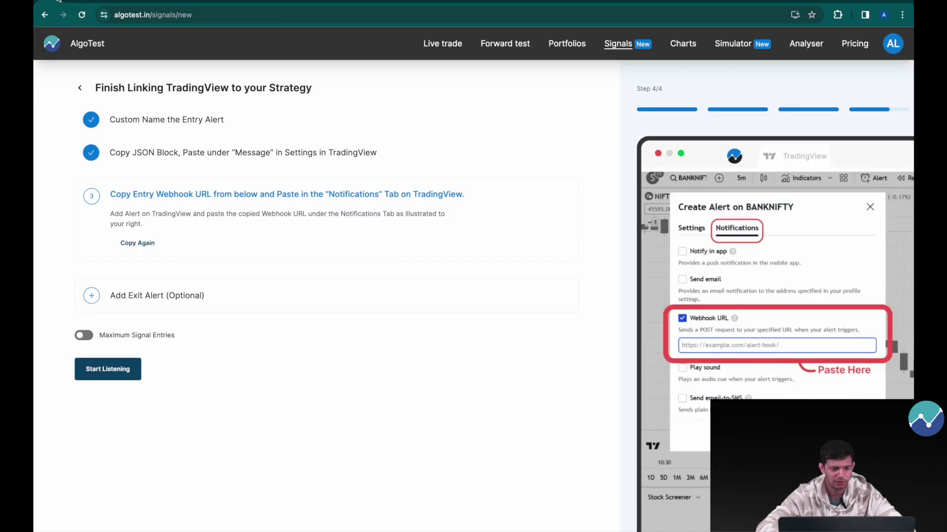
Step: Add an optional exit alert named 'PE Sell' and copy its JSON block
{"action": "left_click", "coordinate": [160, 299]}
{"action": "left_click", "coordinate": [150, 146]}
{"action": "type", "text": "PE Sell"}
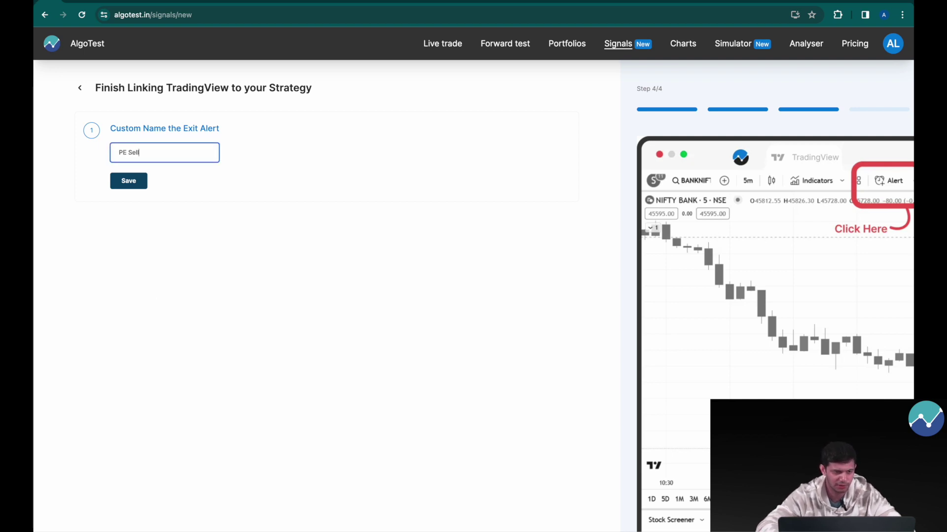
{"action": "left_click", "coordinate": [141, 188]}
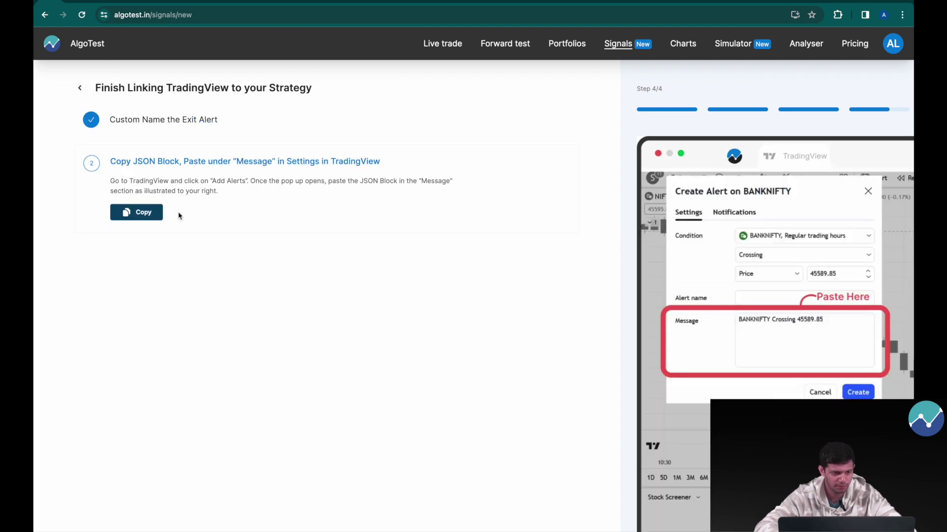
{"action": "left_click", "coordinate": [140, 207]}
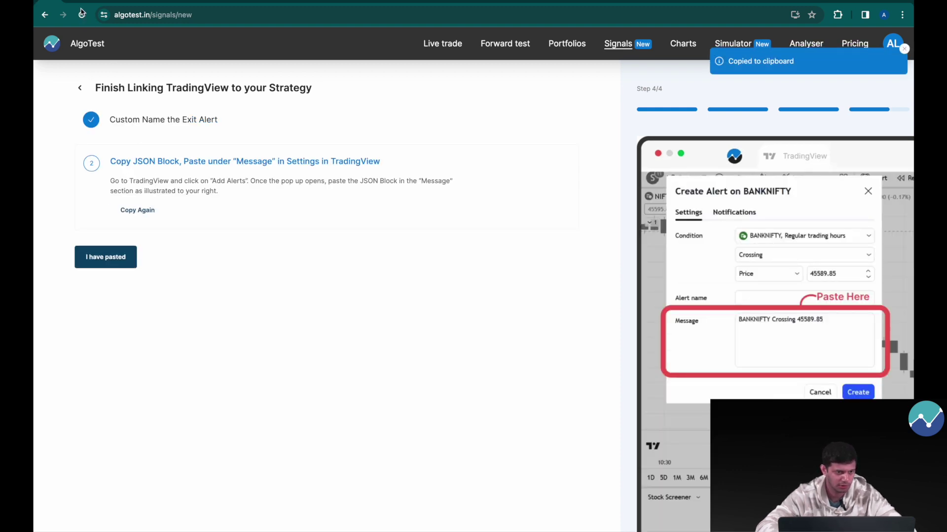
{"action": "left_click", "coordinate": [113, 3]}
{"action": "right_click", "coordinate": [640, 230]}
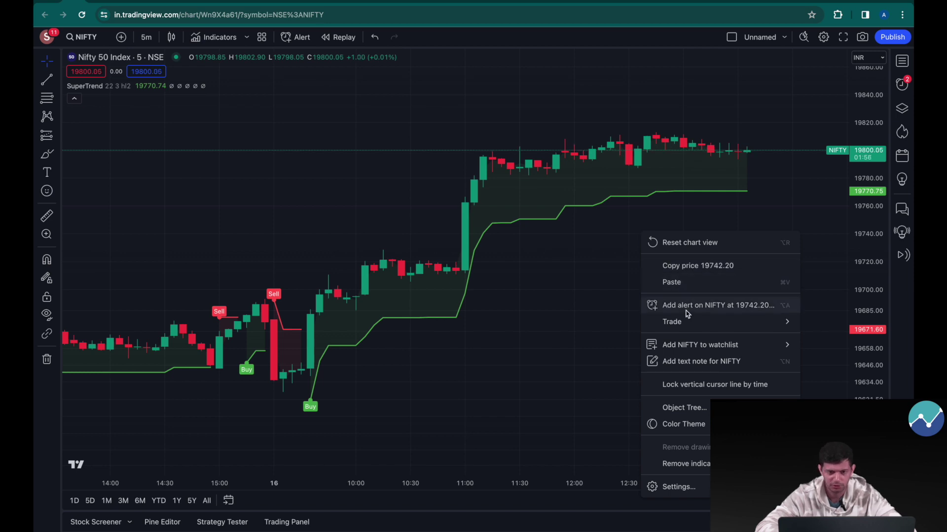
Step: Add a NIFTY alert on SuperTrend Buy that triggers once per bar close
{"action": "left_click", "coordinate": [686, 311]}
{"action": "left_click", "coordinate": [475, 161]}
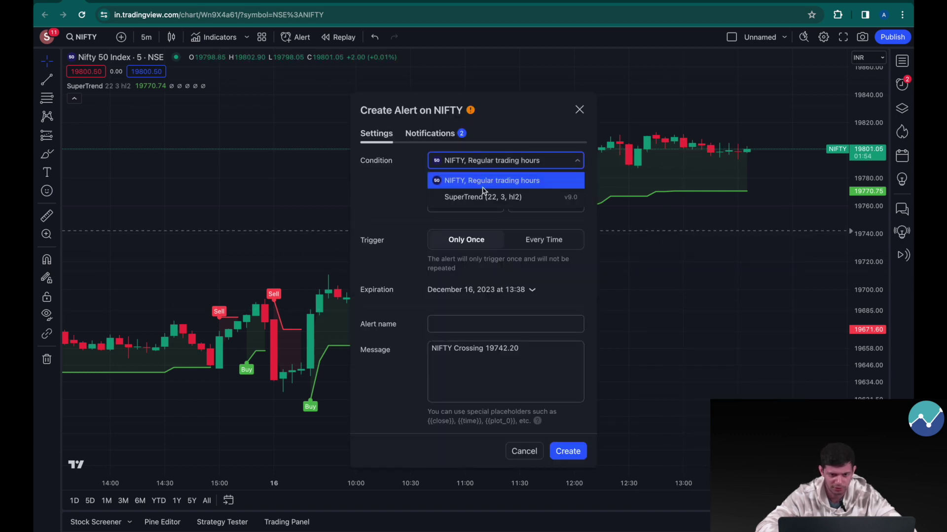
{"action": "left_click", "coordinate": [486, 197]}
{"action": "left_click", "coordinate": [486, 183]}
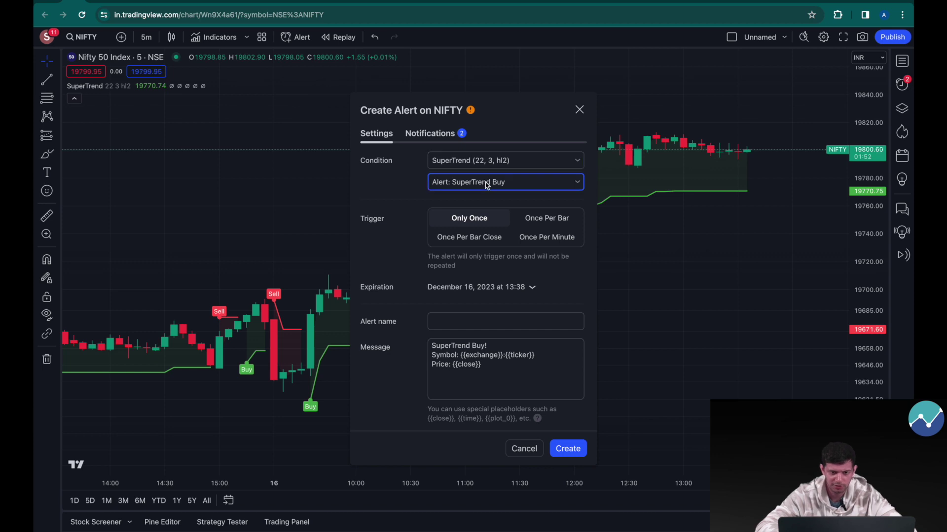
{"action": "left_click", "coordinate": [487, 203]}
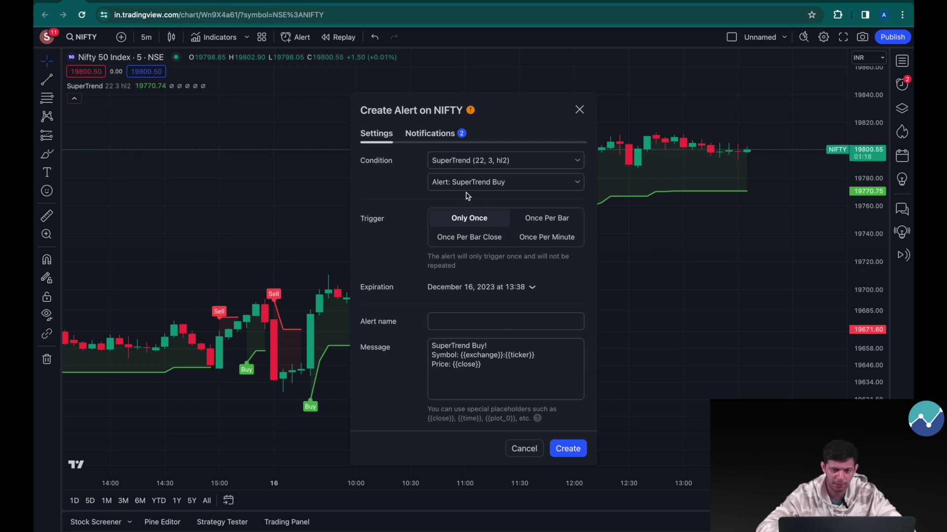
{"action": "left_click", "coordinate": [473, 239]}
Step: Paste the exit JSON as the alert message and name the alert 'PE Sell'
{"action": "left_click", "coordinate": [483, 365]}
{"action": "key", "text": "ctrl+a"}
{"action": "key", "text": "ctrl+v"}
{"action": "left_click", "coordinate": [436, 320]}
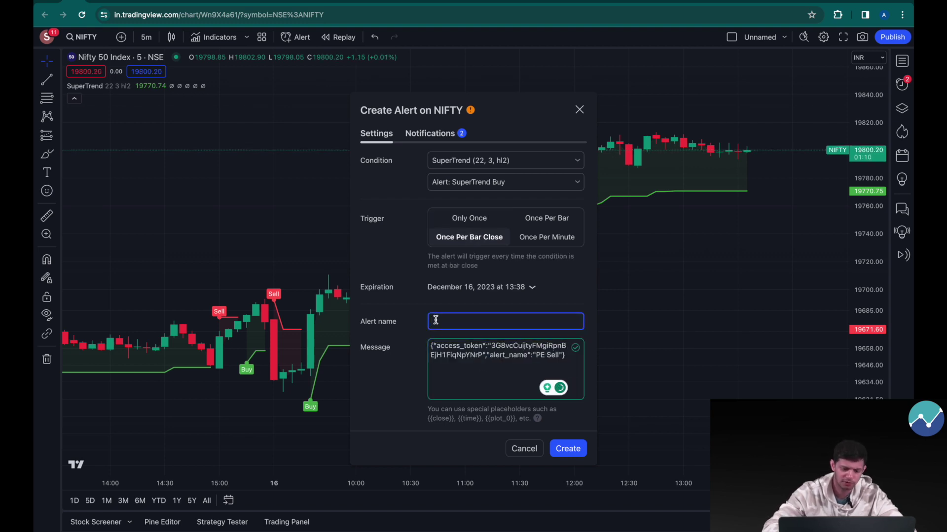
{"action": "type", "text": "PE Sell"}
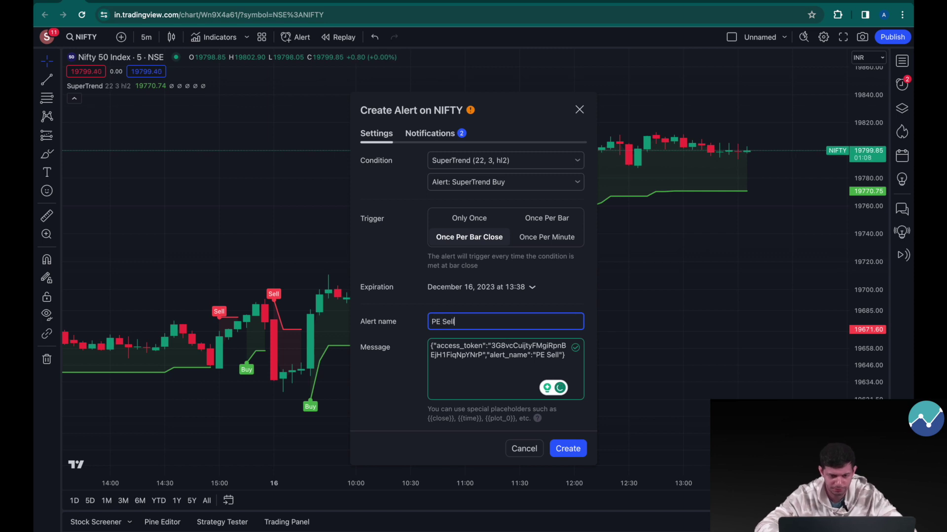
{"action": "left_click", "coordinate": [446, 142]}
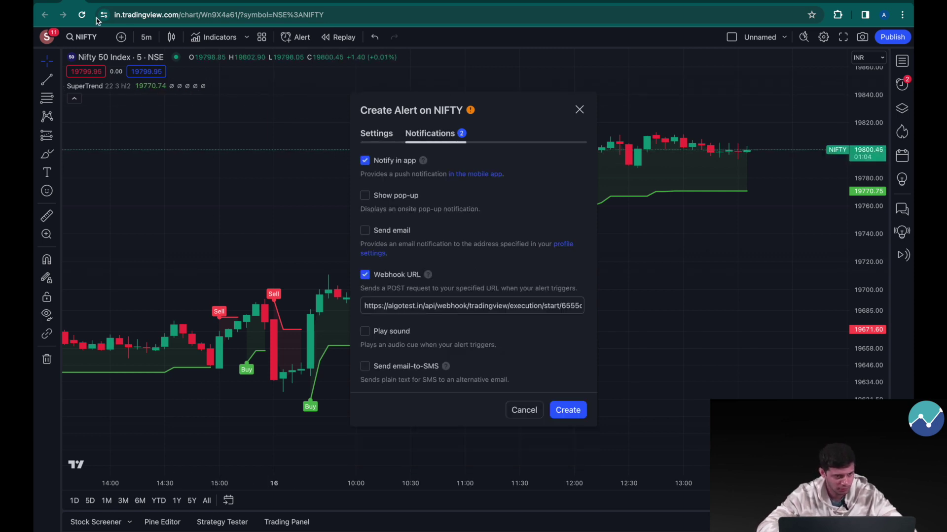
Step: Set the alert's webhook to AlgoTest's square_off exit URL and create the alert
{"action": "left_click", "coordinate": [56, 1]}
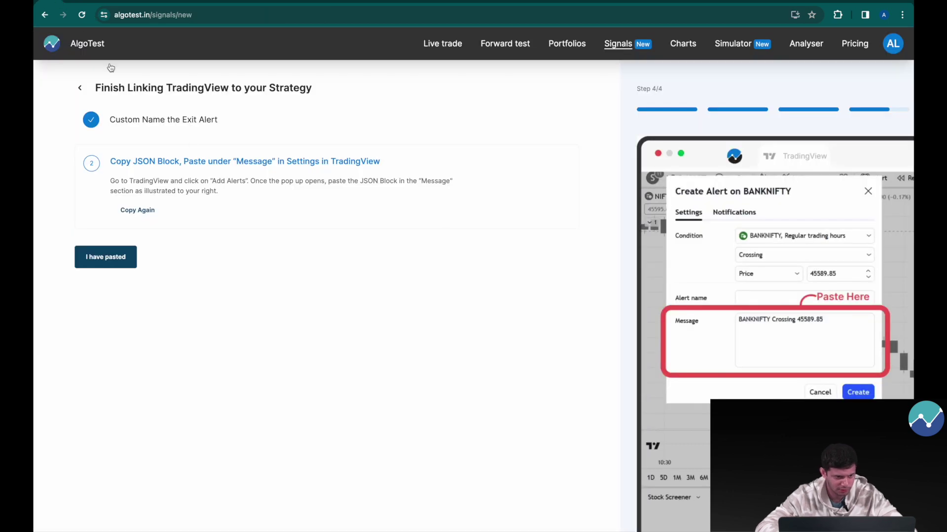
{"action": "left_click", "coordinate": [122, 262]}
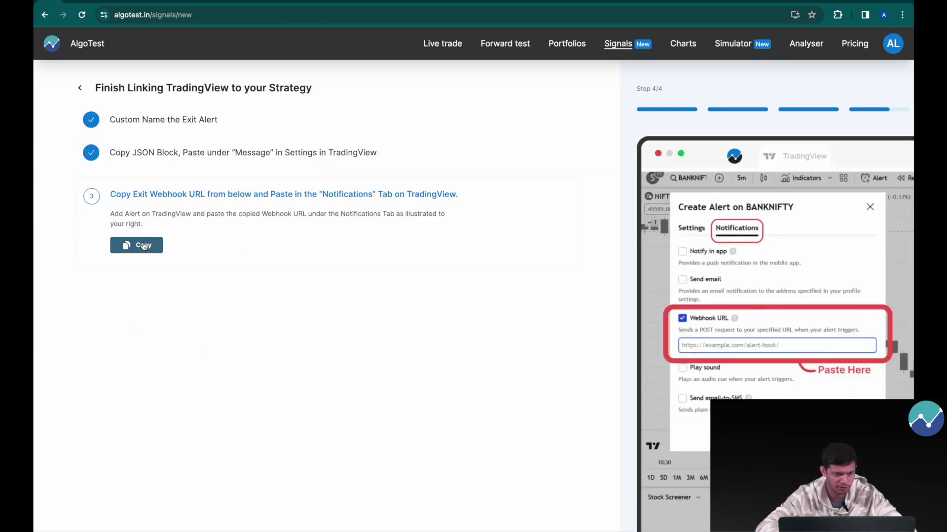
{"action": "left_click", "coordinate": [144, 245]}
{"action": "left_click", "coordinate": [99, 2]}
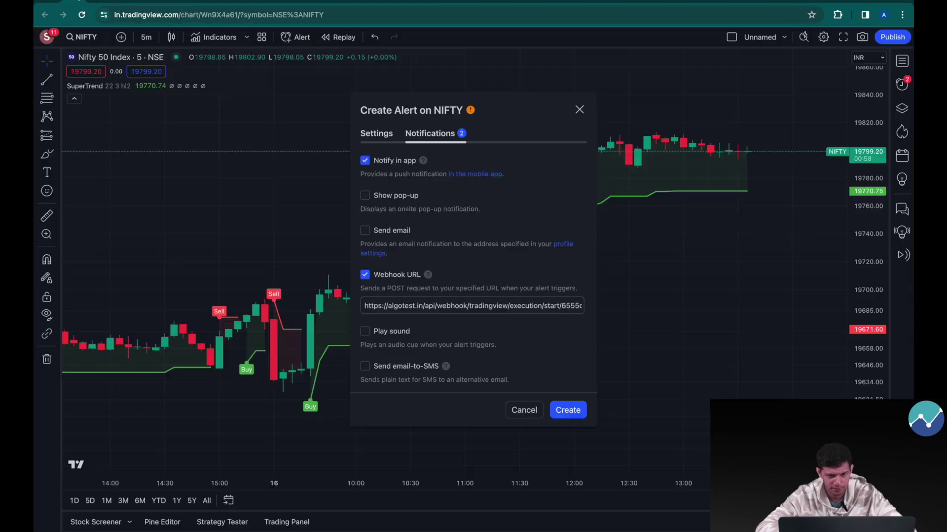
{"action": "left_click", "coordinate": [490, 315]}
{"action": "key", "text": "ctrl+a"}
{"action": "key", "text": "ctrl+v"}
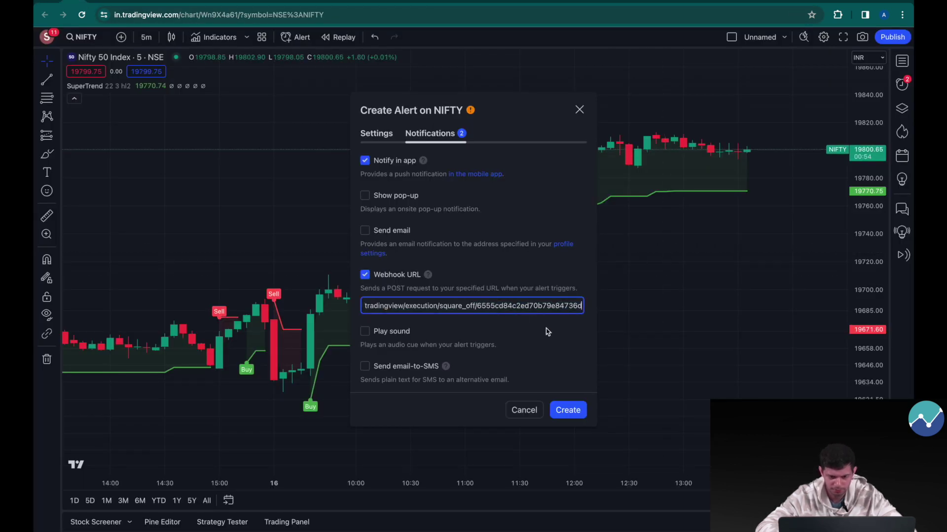
{"action": "left_click", "coordinate": [567, 410]}
{"action": "left_click", "coordinate": [54, 3]}
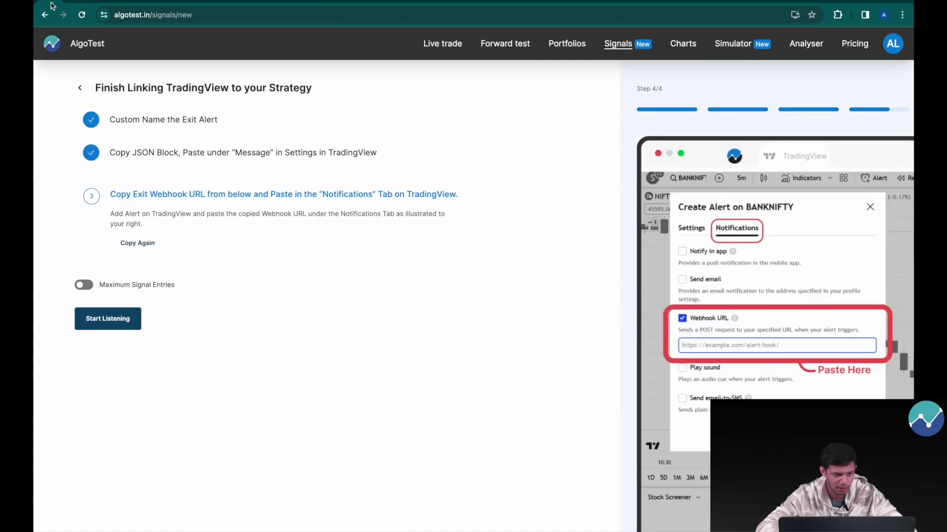
Step: Start listening for the PE buy signal and enable Maximum Signal Entries at 1
{"action": "left_click", "coordinate": [115, 320]}
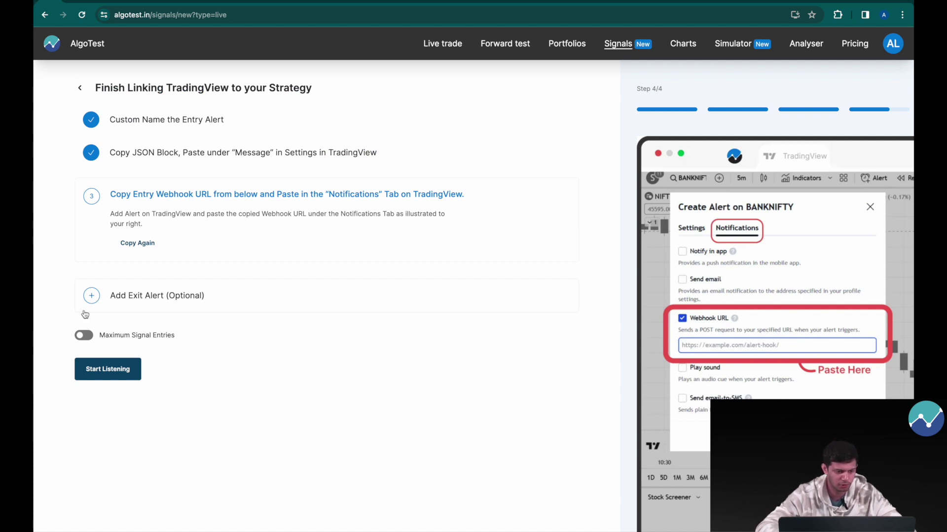
{"action": "left_click", "coordinate": [83, 337]}
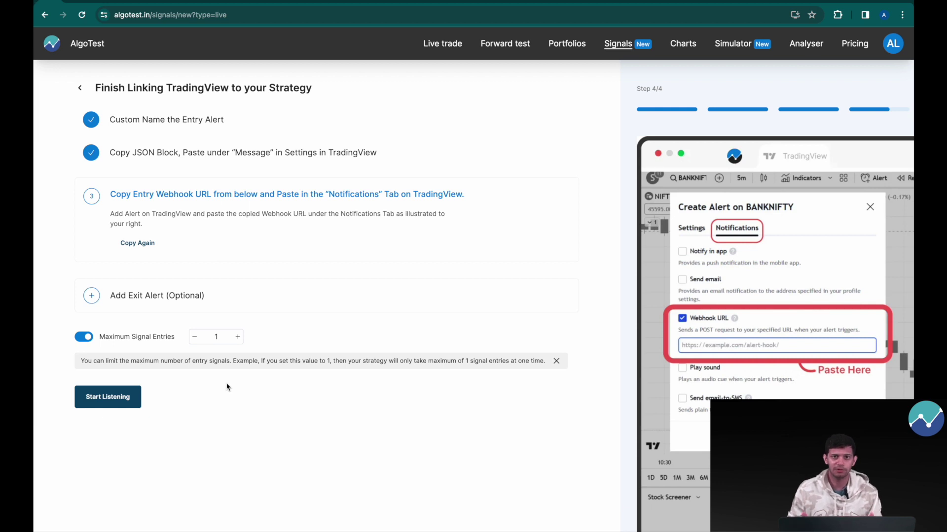
Step: Raise the Maximum Signal Entries value from 1 to 3
{"action": "left_click", "coordinate": [238, 337]}
{"action": "left_click", "coordinate": [238, 337]}
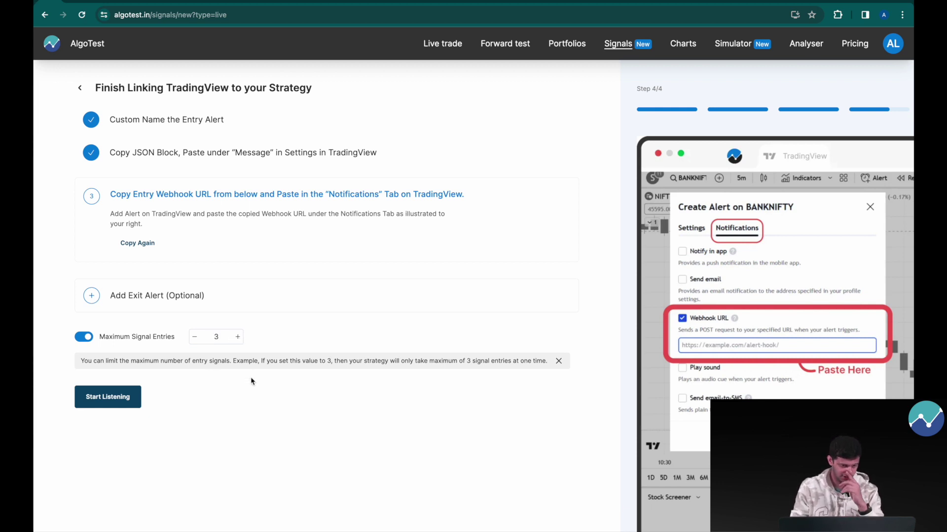